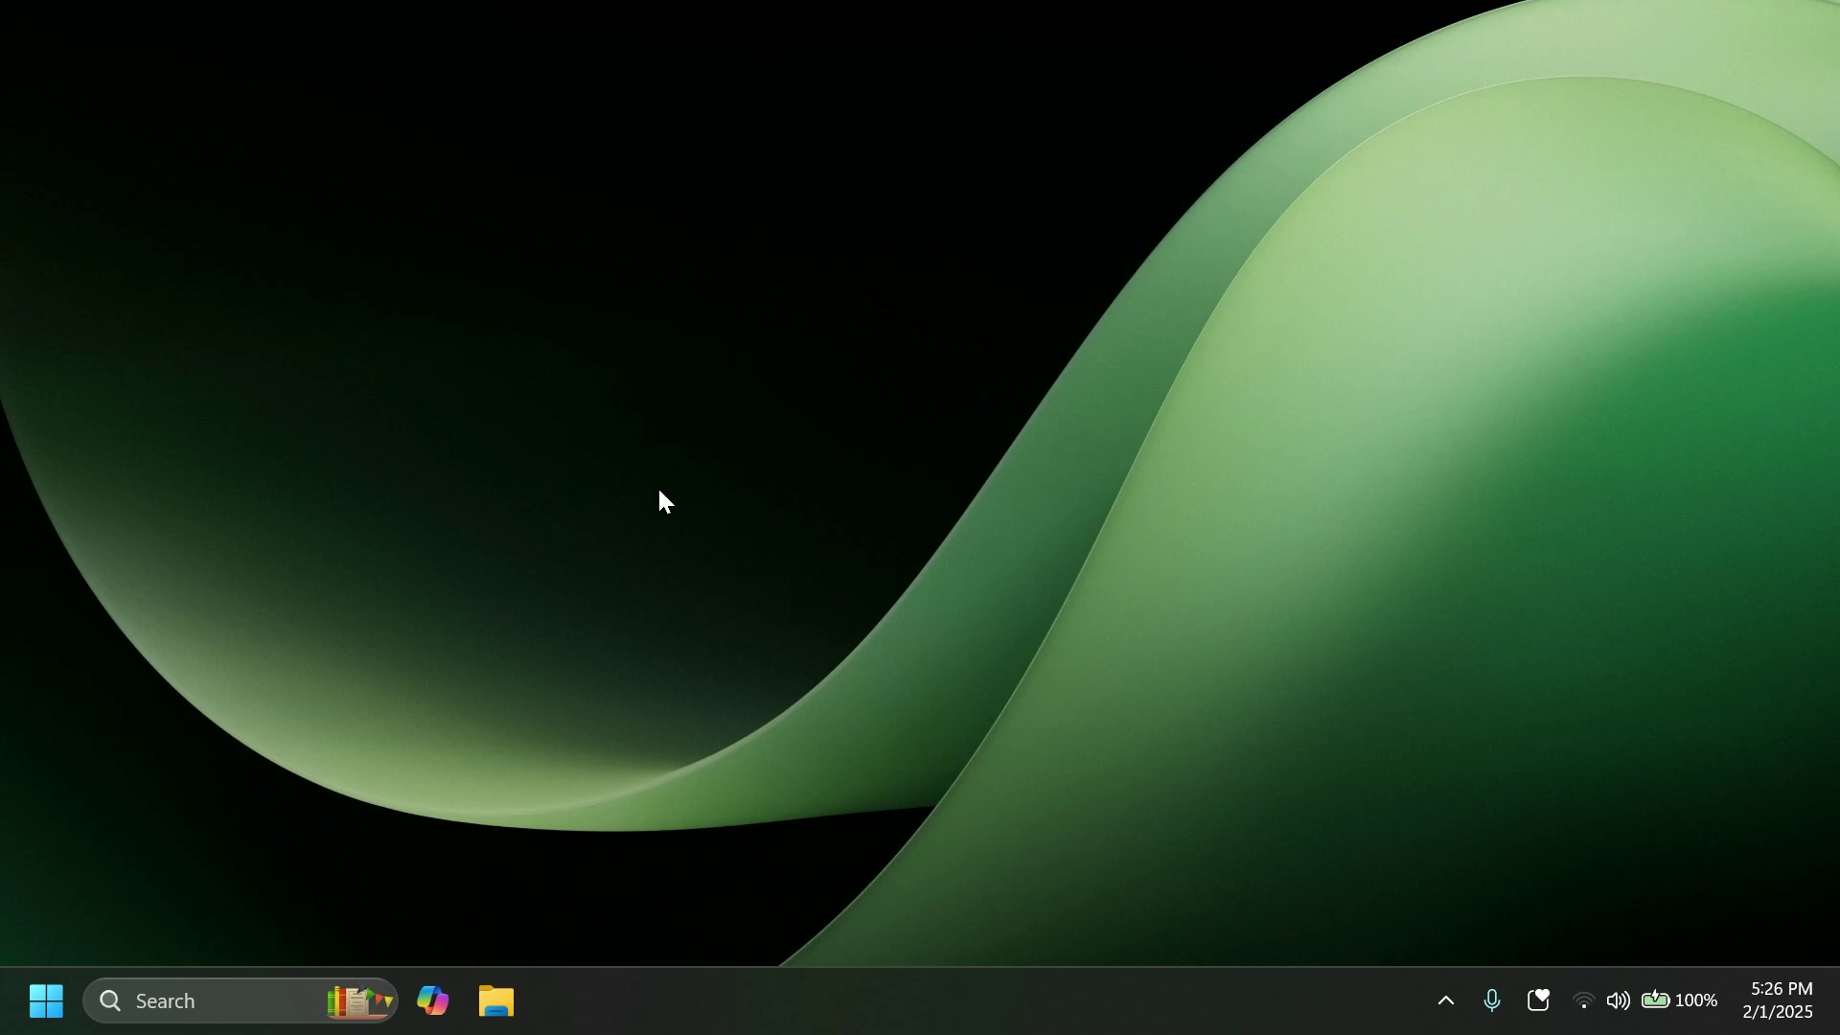
# Step: Find OS build 26120.3073 on the About page via 'wini' search, then close Settings
pyautogui.press('super')
pyautogui.write('wini')
pyautogui.press('Return')
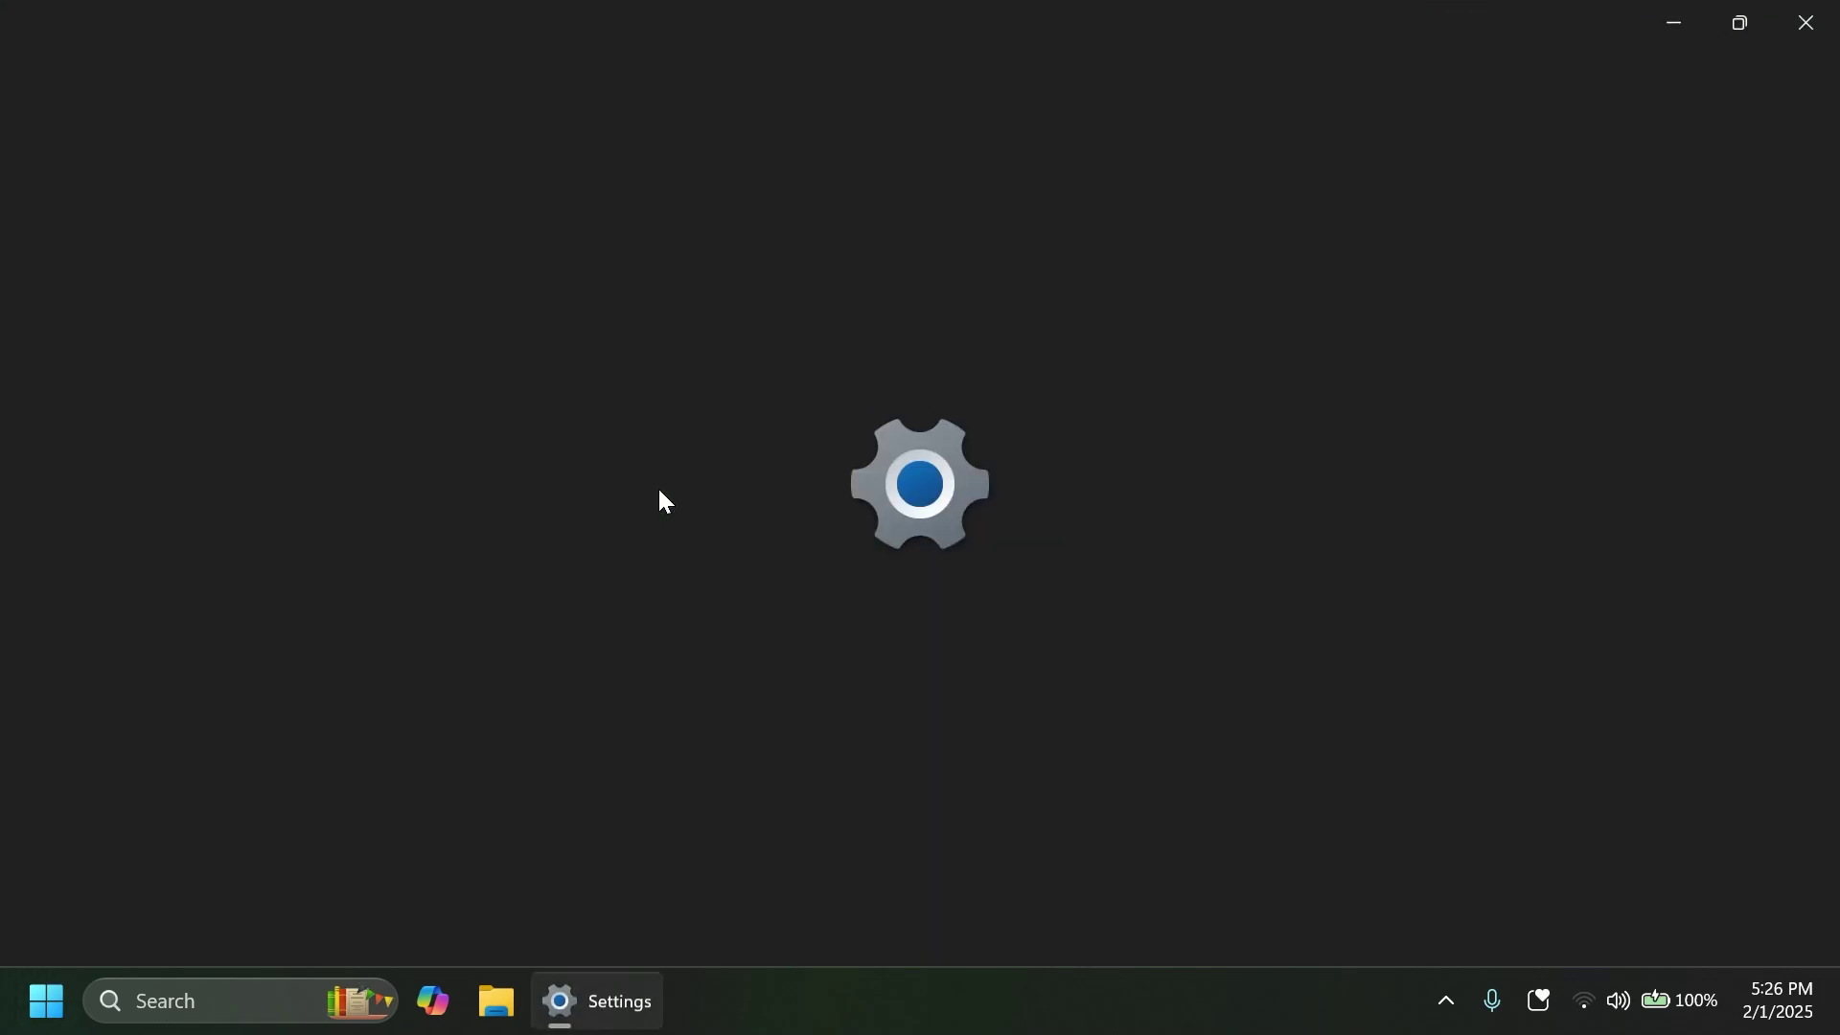
pyautogui.scroll(-5, 809, 546)
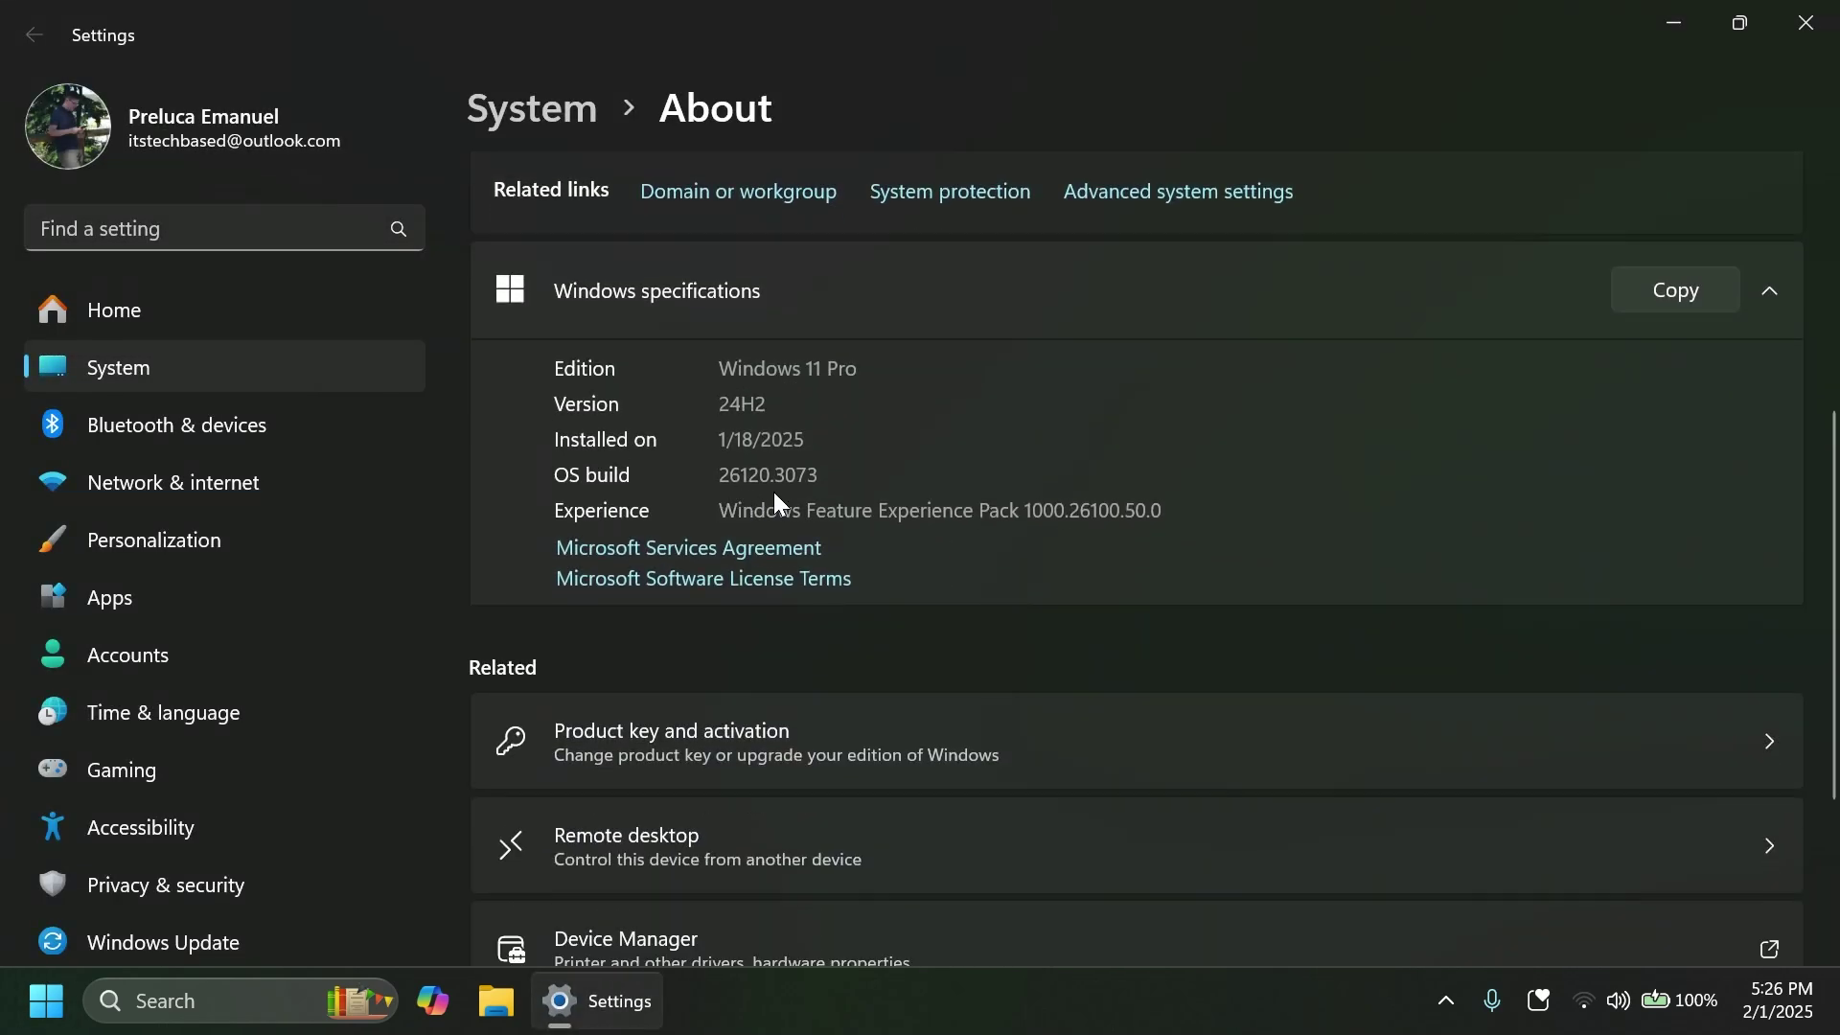
pyautogui.moveTo(859, 481); pyautogui.dragTo(716, 476)
pyautogui.click(852, 479)
pyautogui.click(1806, 22)
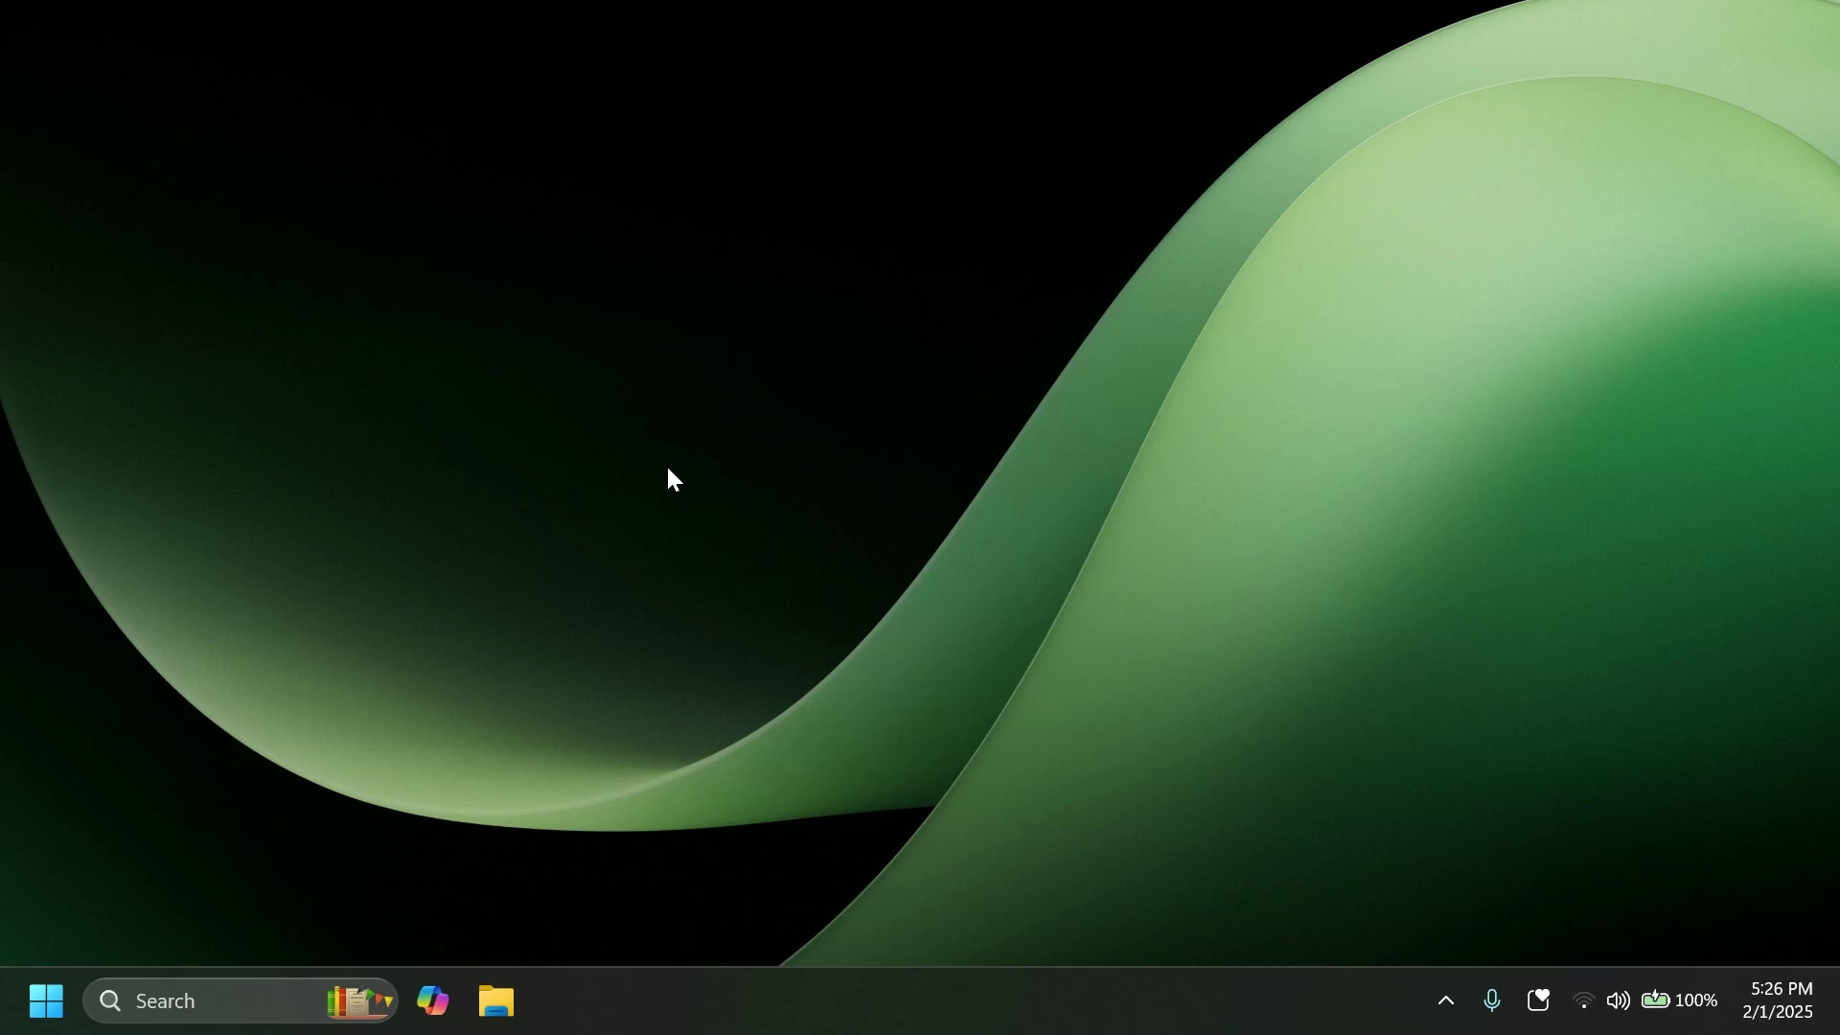
# Step: Reopen Settings with a 'set' search and start a Windows Update check
pyautogui.press('super')
pyautogui.write('set')
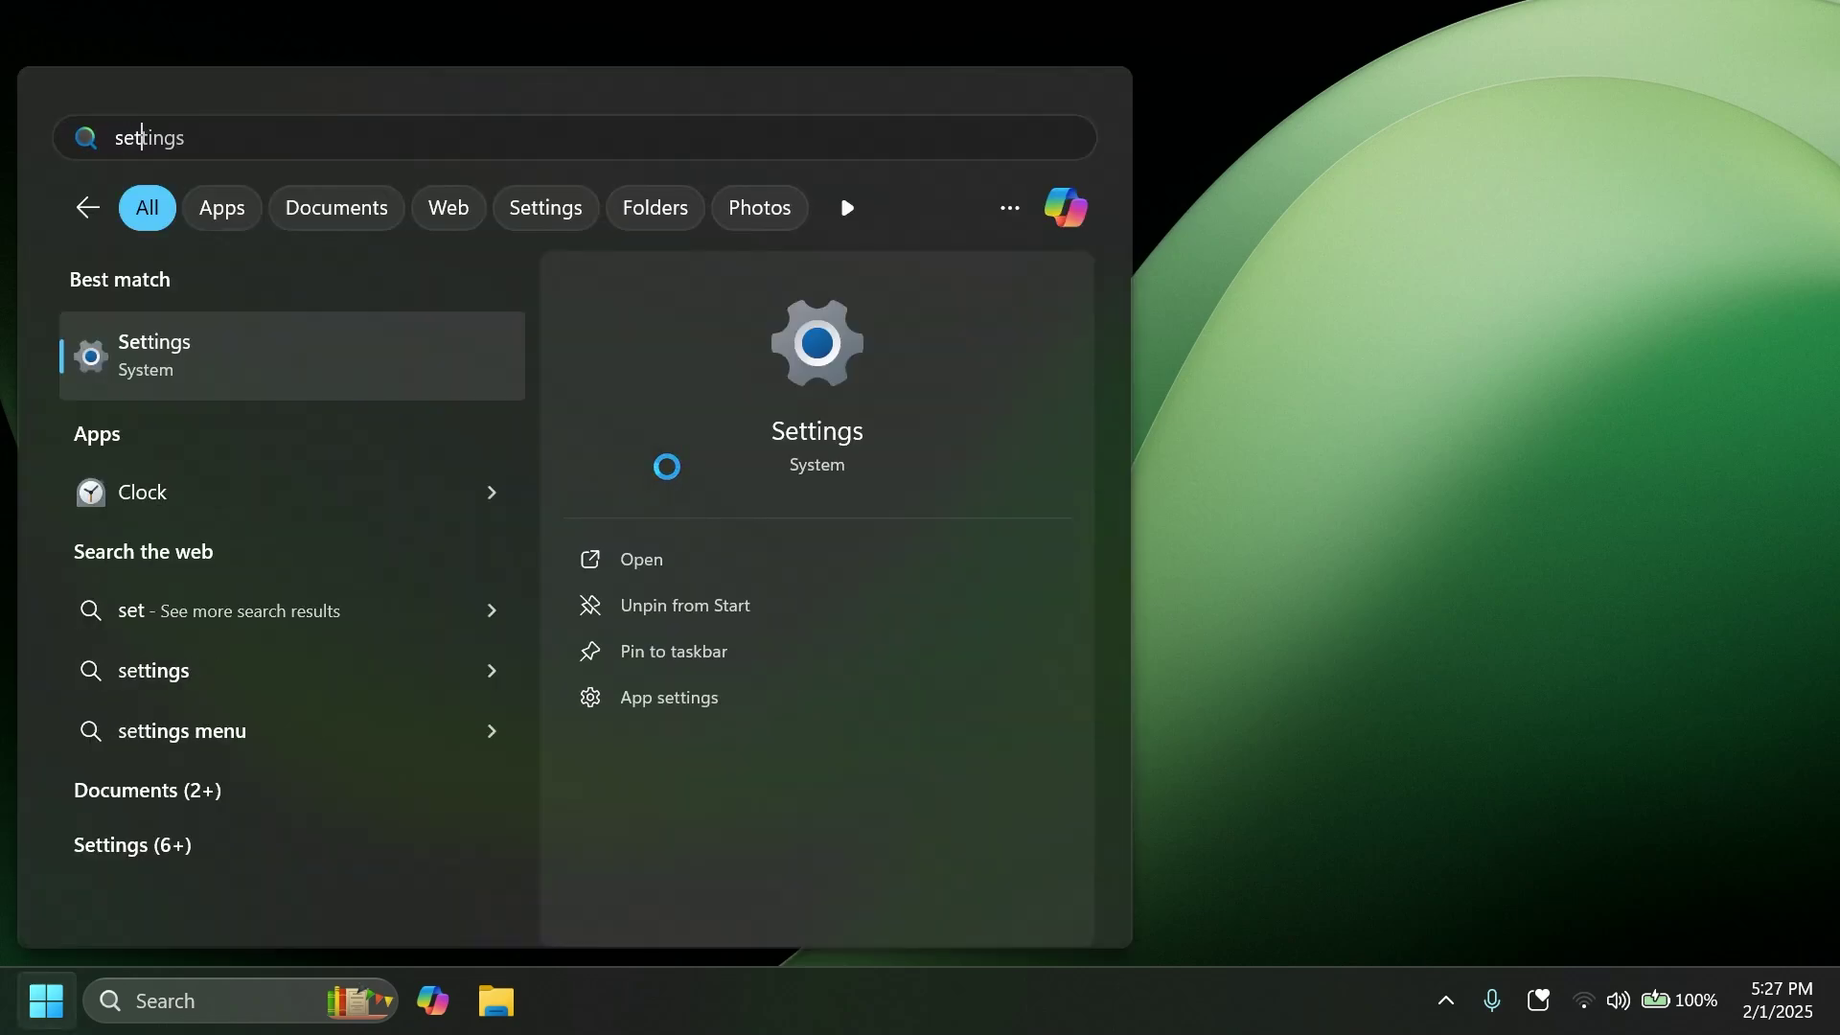
pyautogui.press('Return')
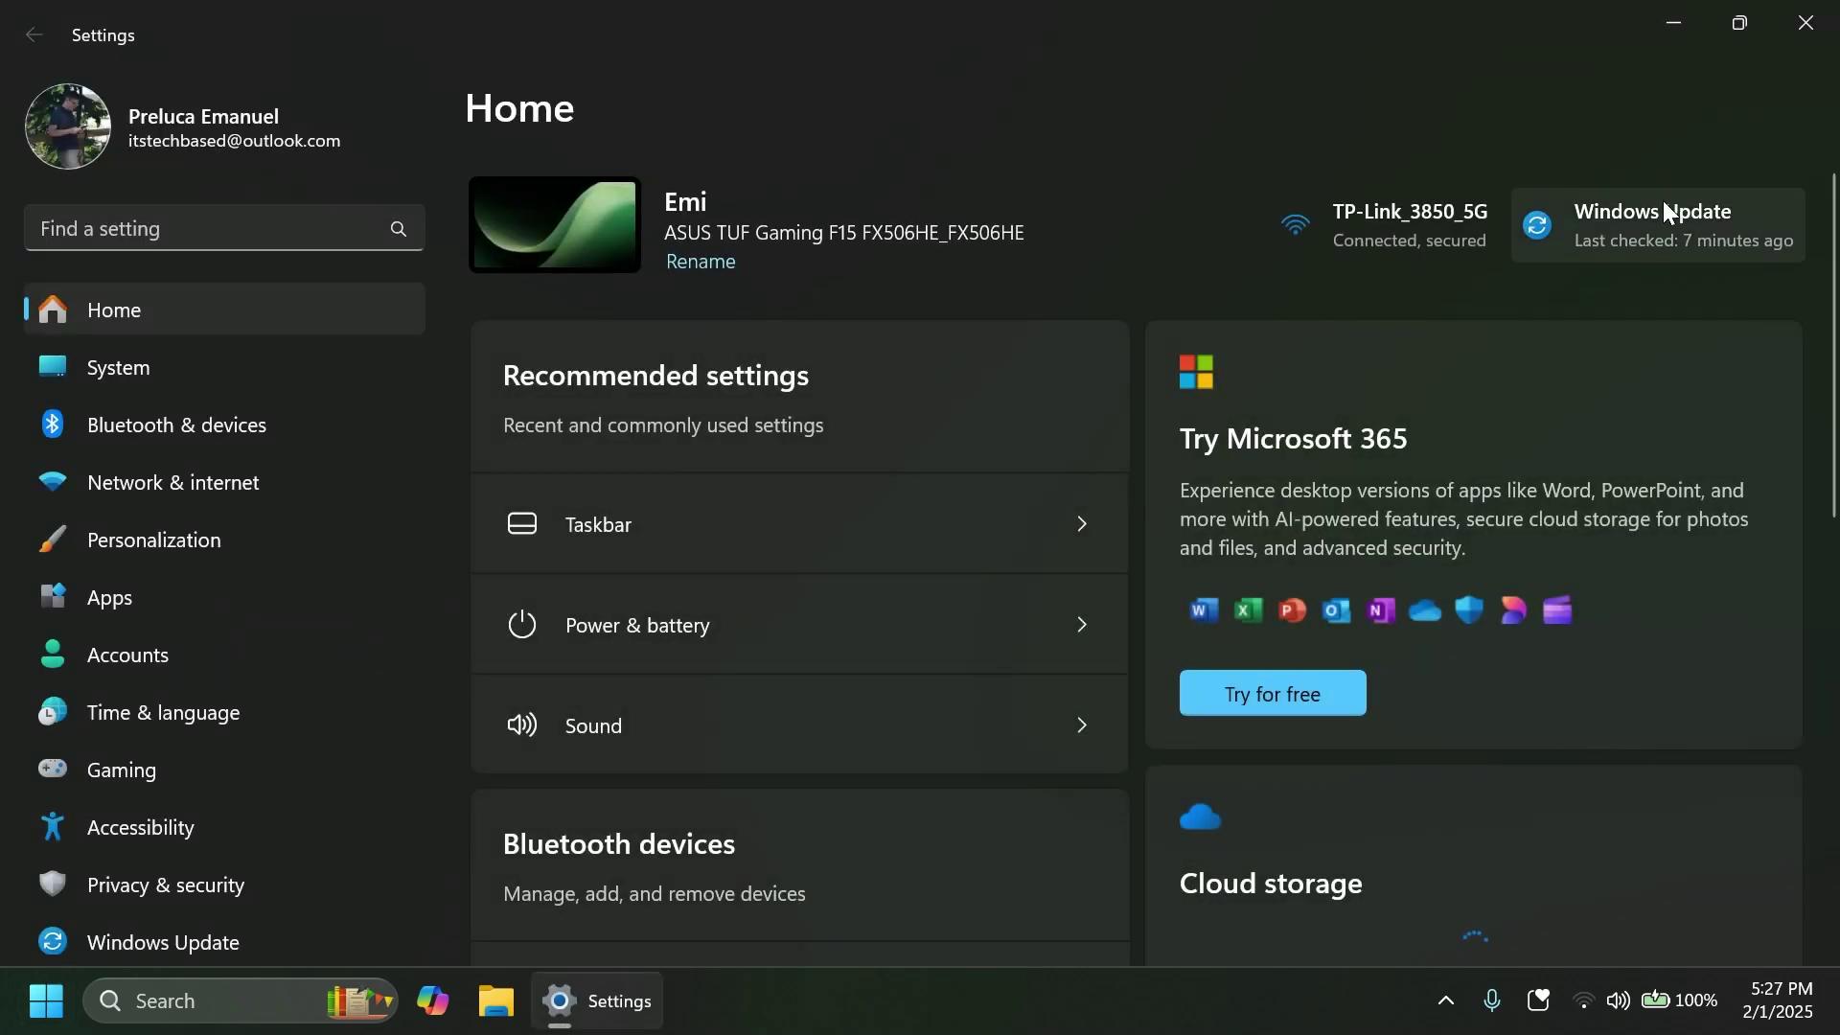
pyautogui.click(1663, 210)
pyautogui.click(1635, 239)
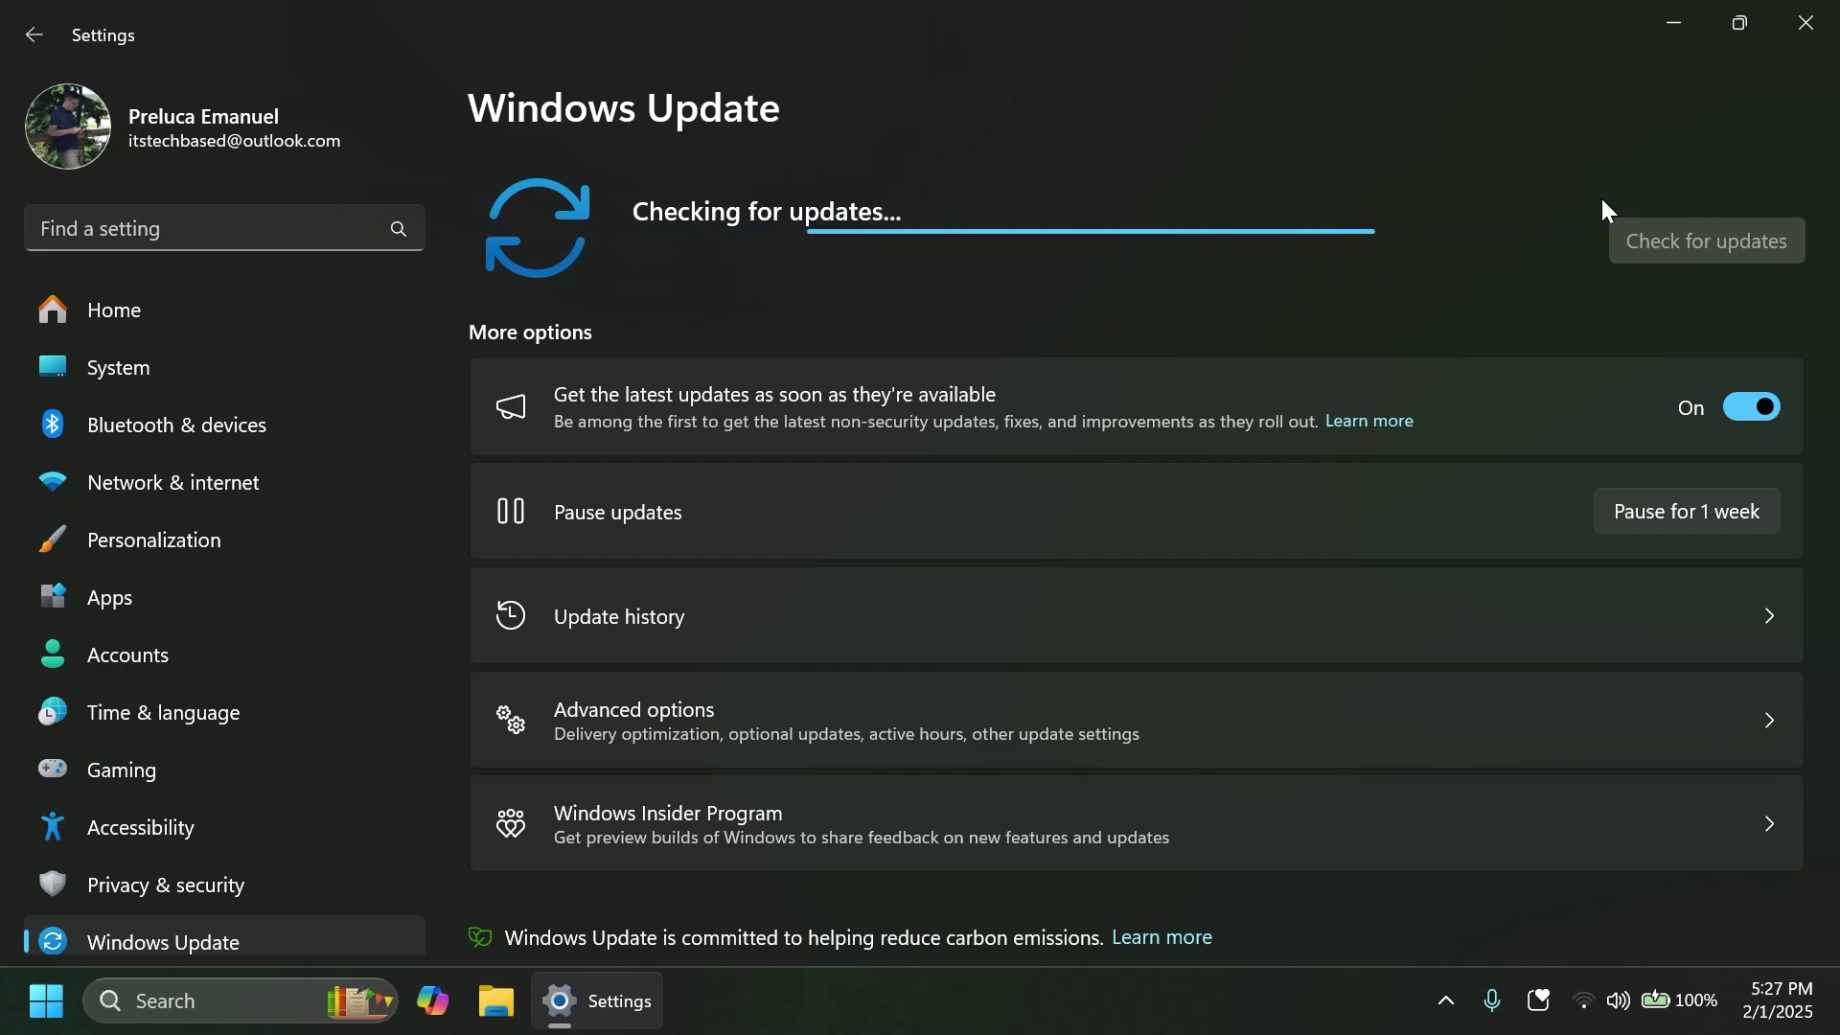
# Step: Show the Windows Insider Program channel choices, with Dev Channel selected
pyautogui.click(826, 845)
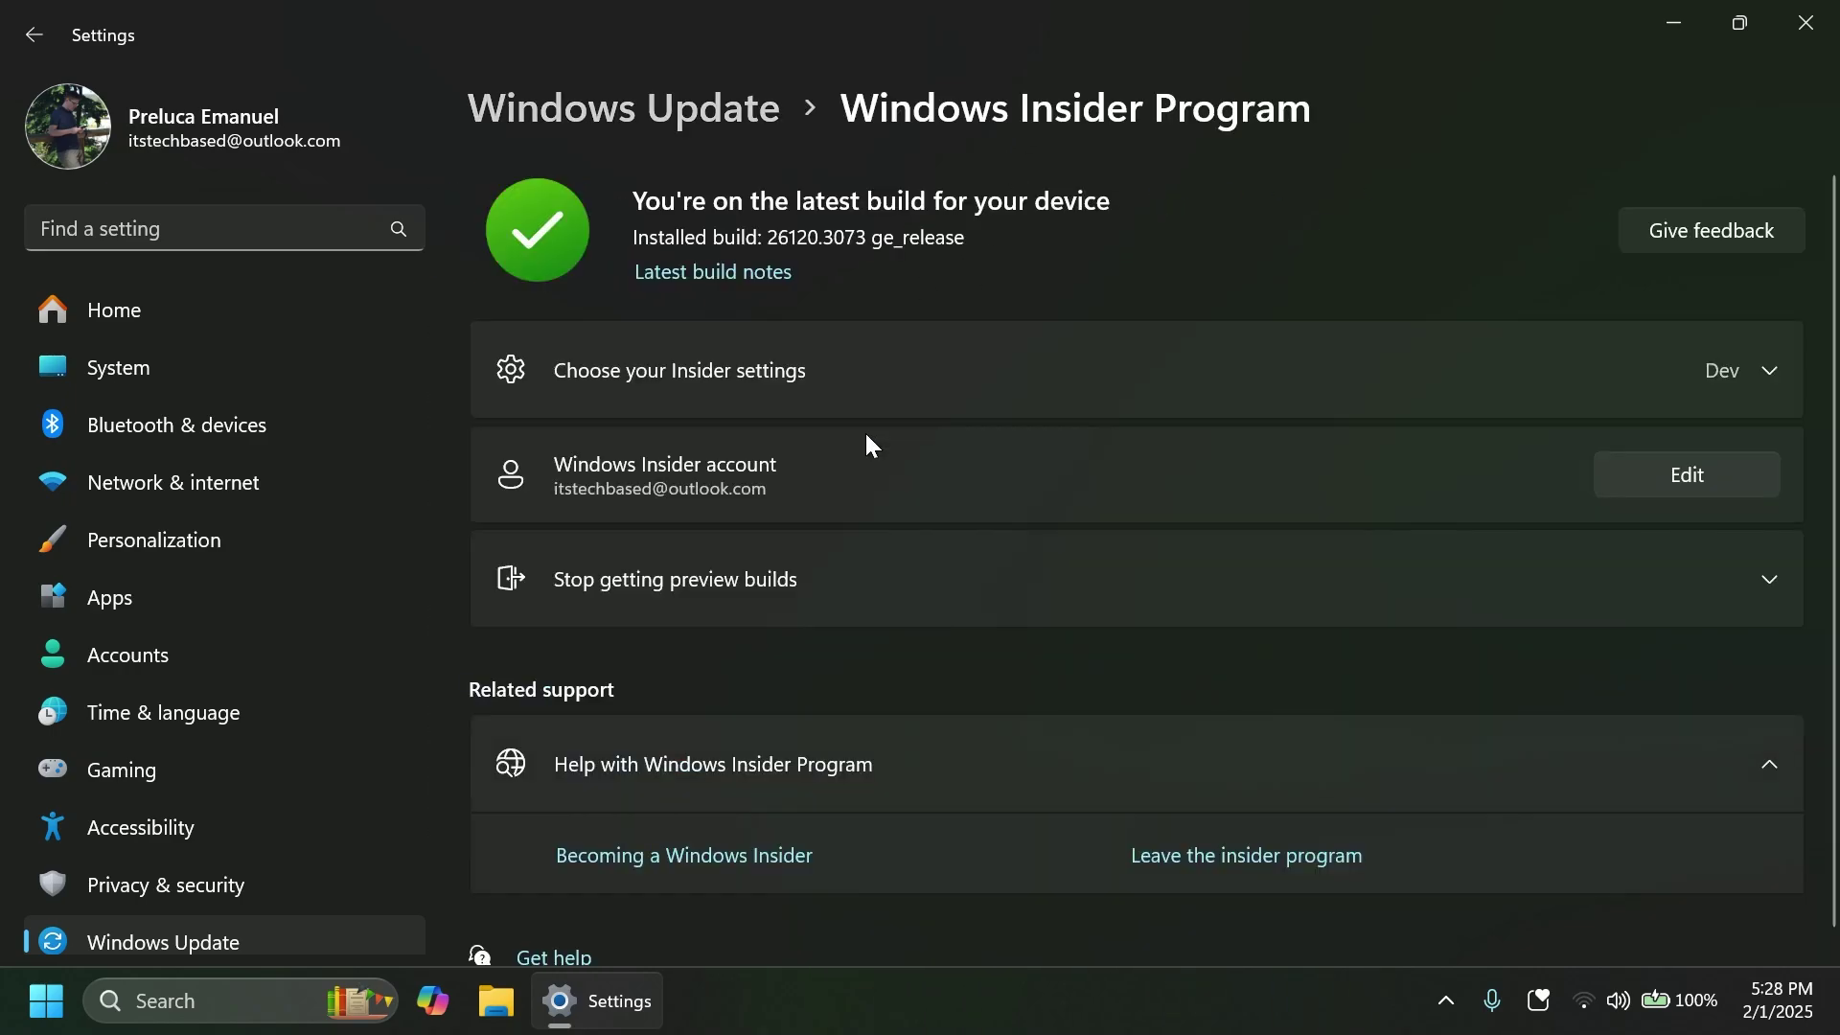
pyautogui.click(795, 383)
pyautogui.scroll(-1, 786, 422)
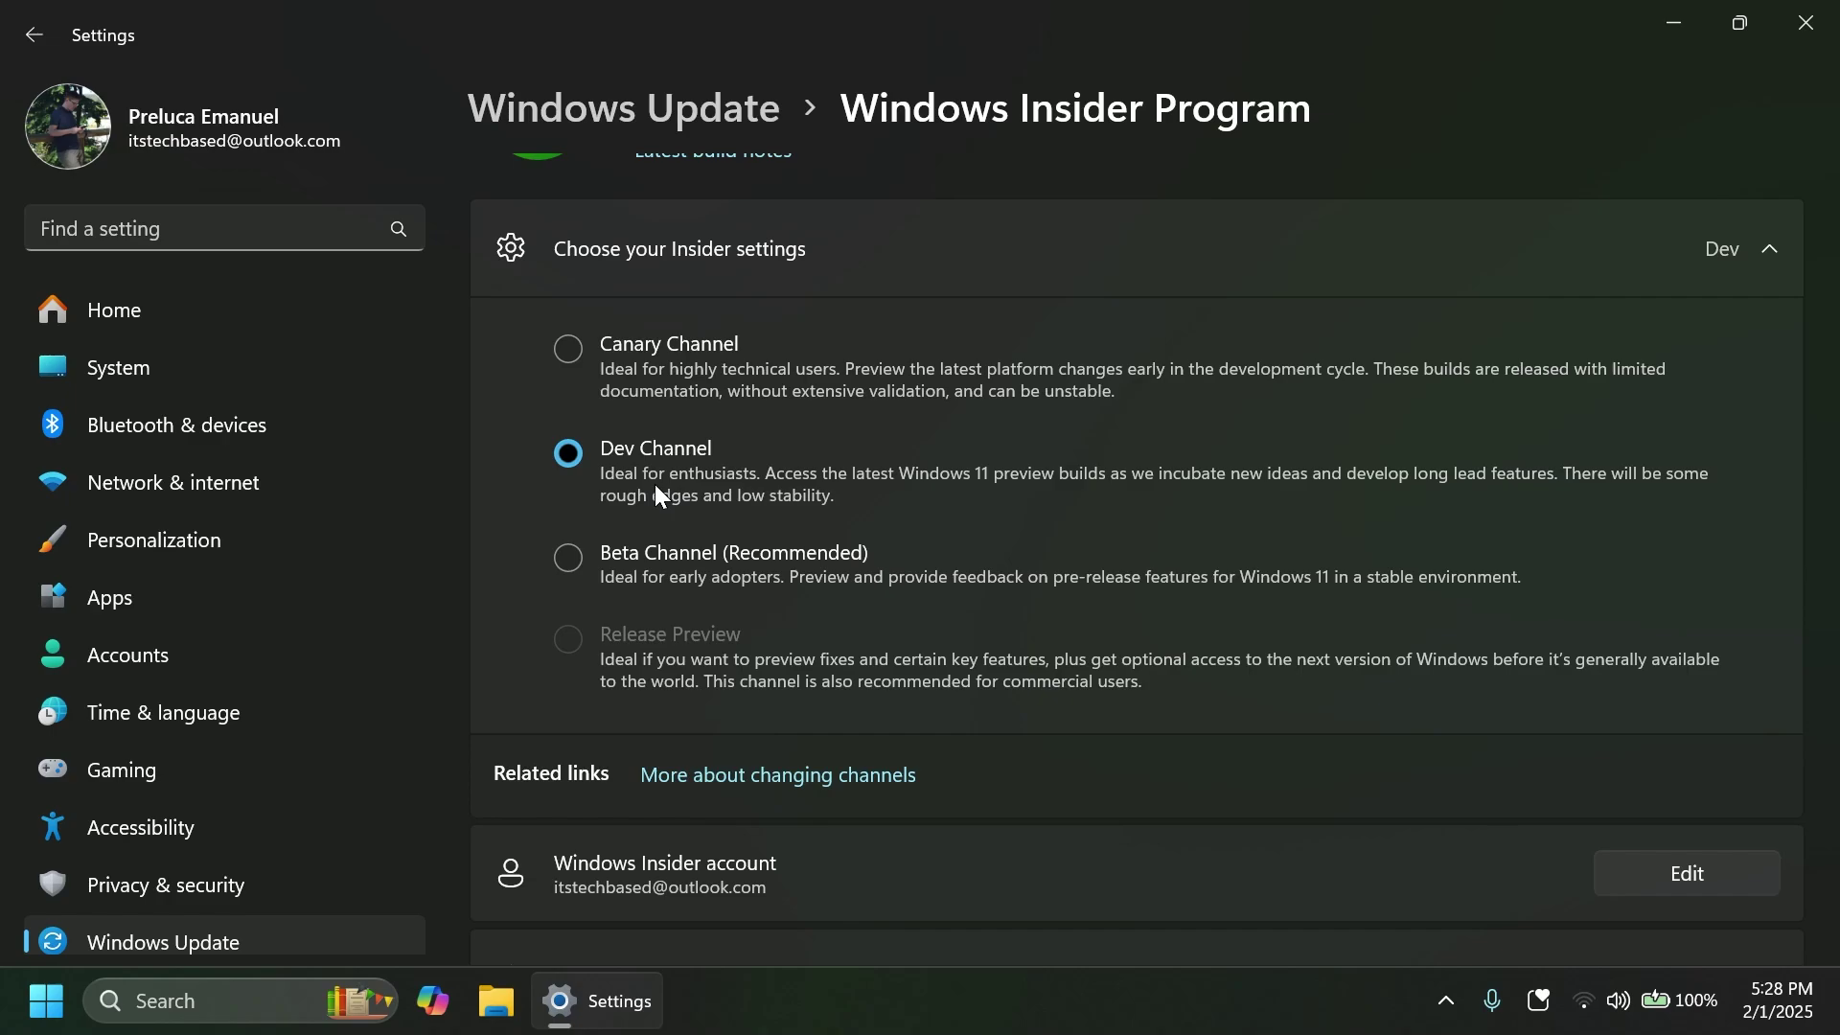
pyautogui.hotkey('alt', 'F4')
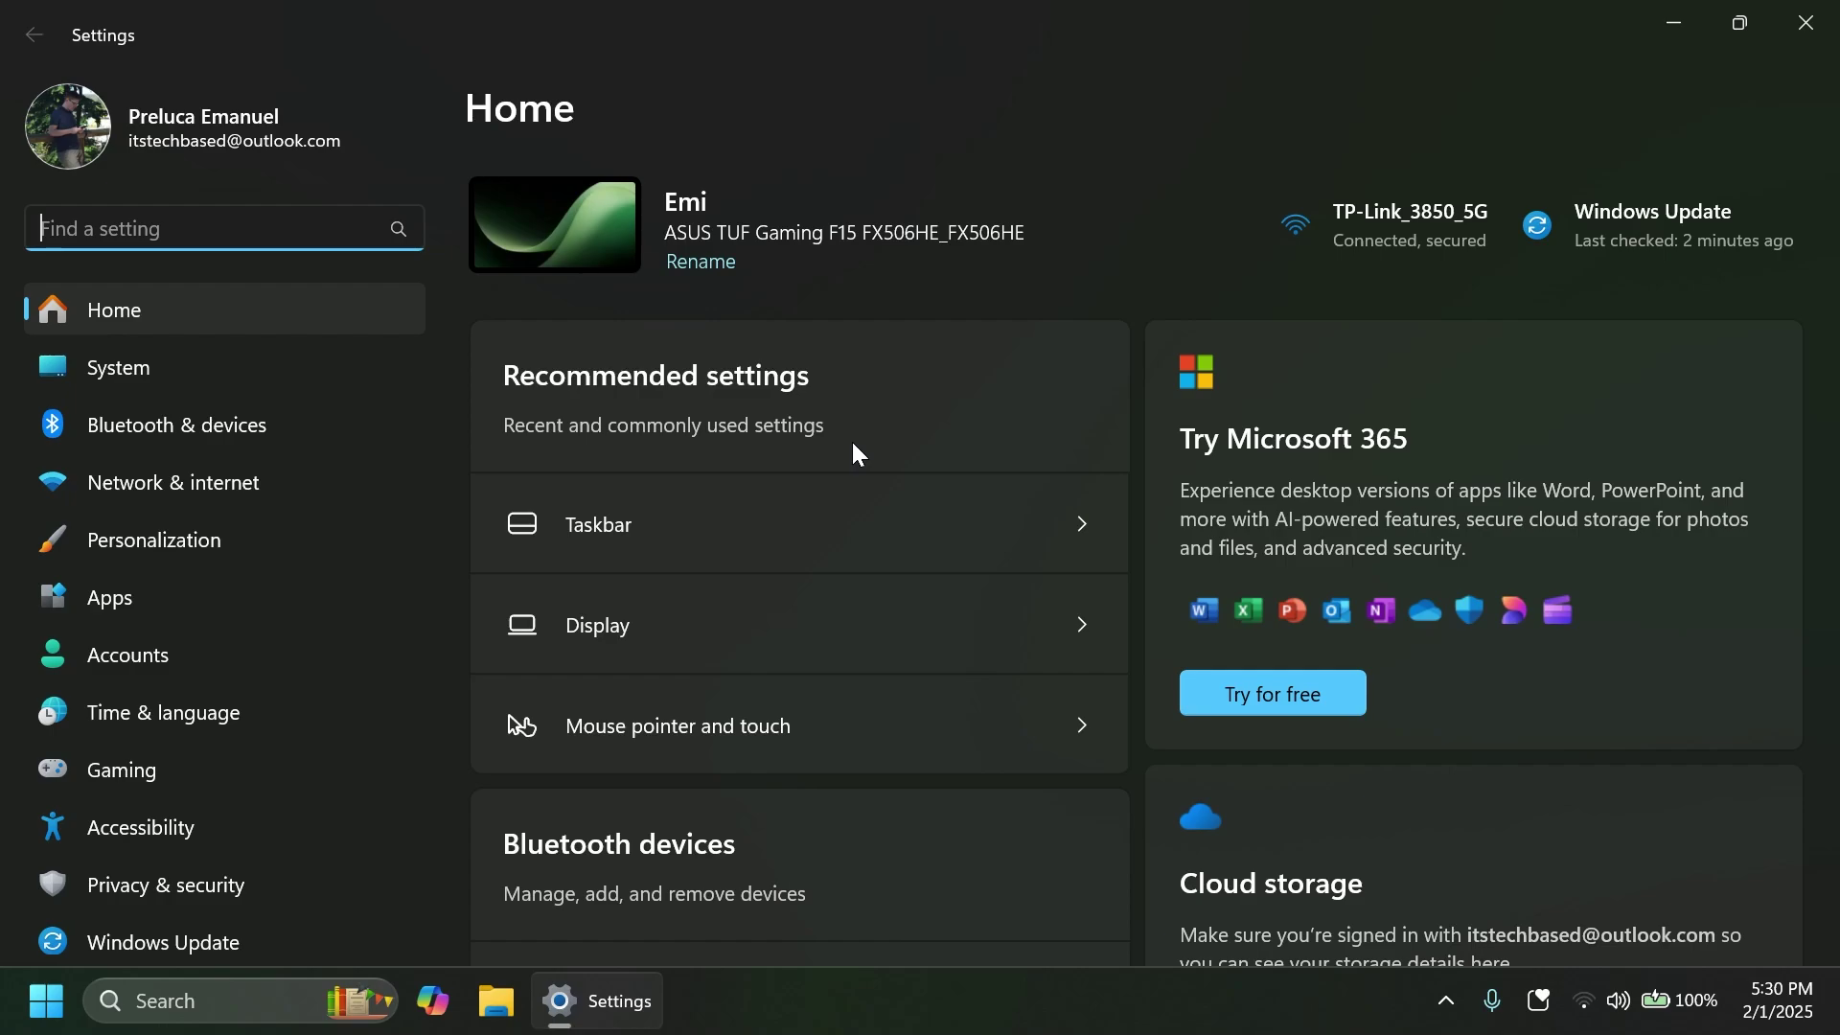
pyautogui.hotkey('alt', 'F4')
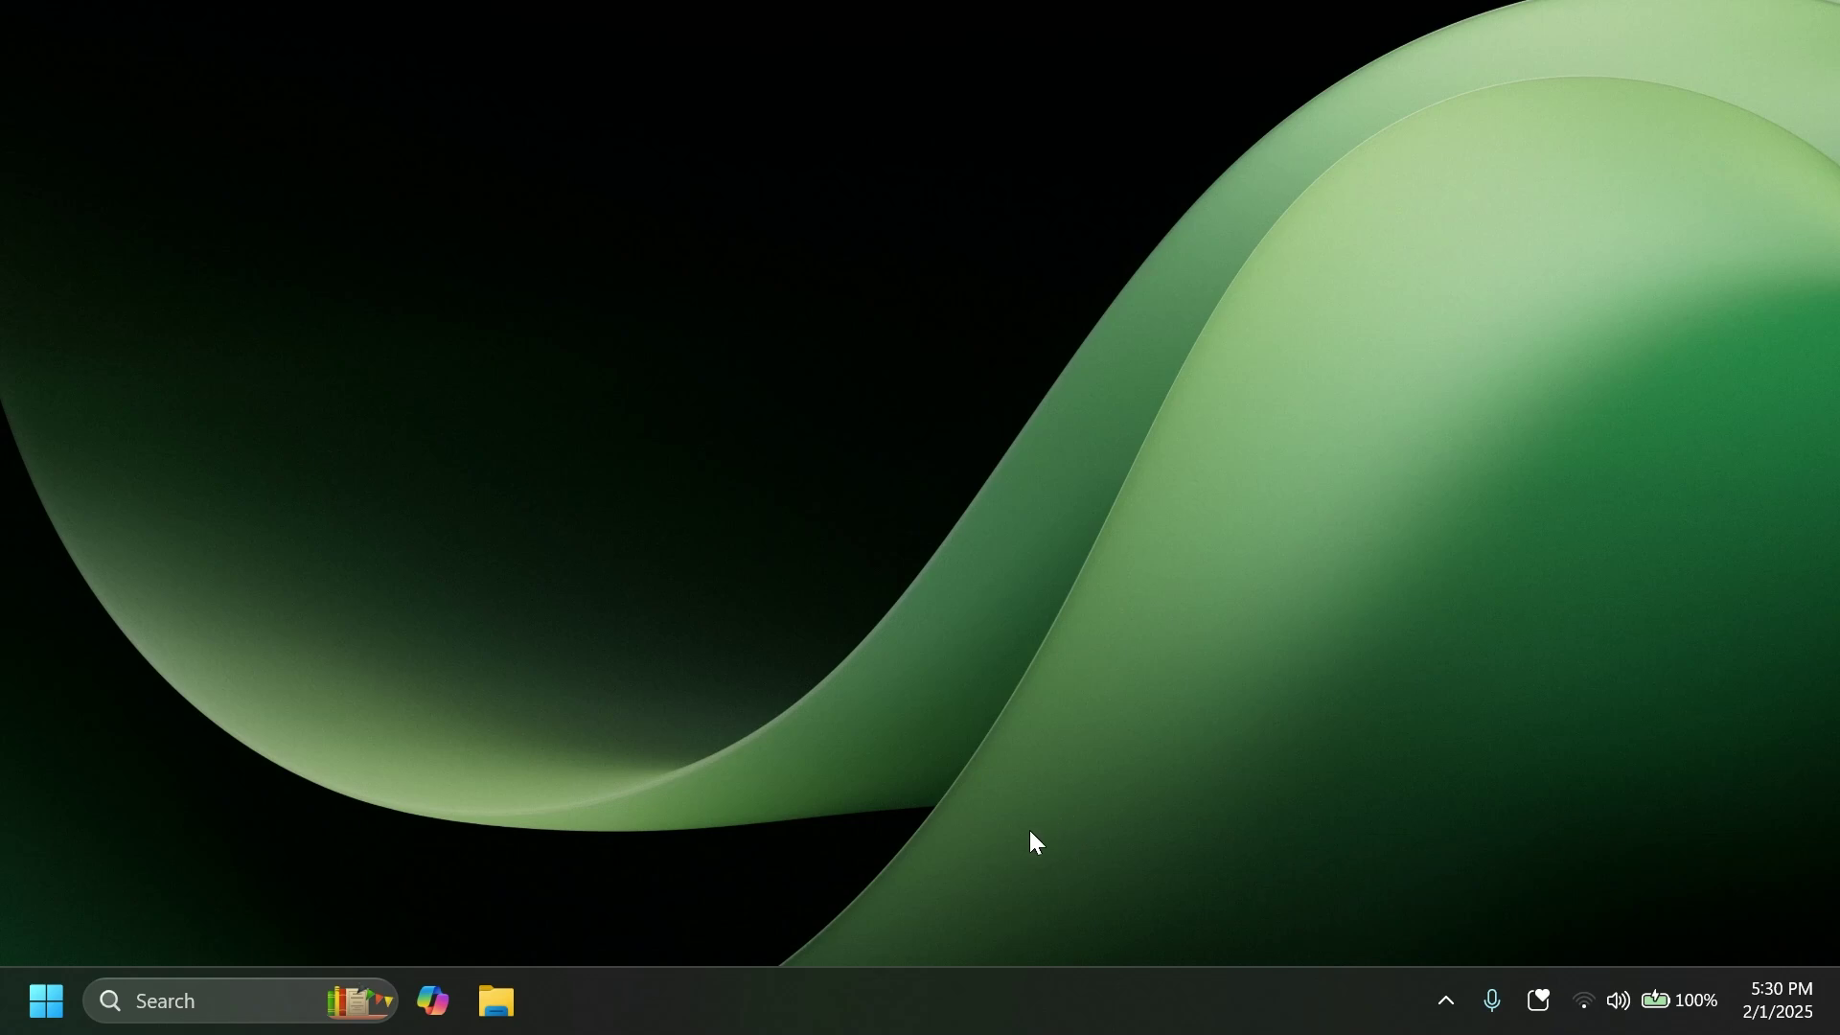
pyautogui.rightClick(1022, 985)
pyautogui.click(1121, 934)
pyautogui.scroll(-1, 637, 556)
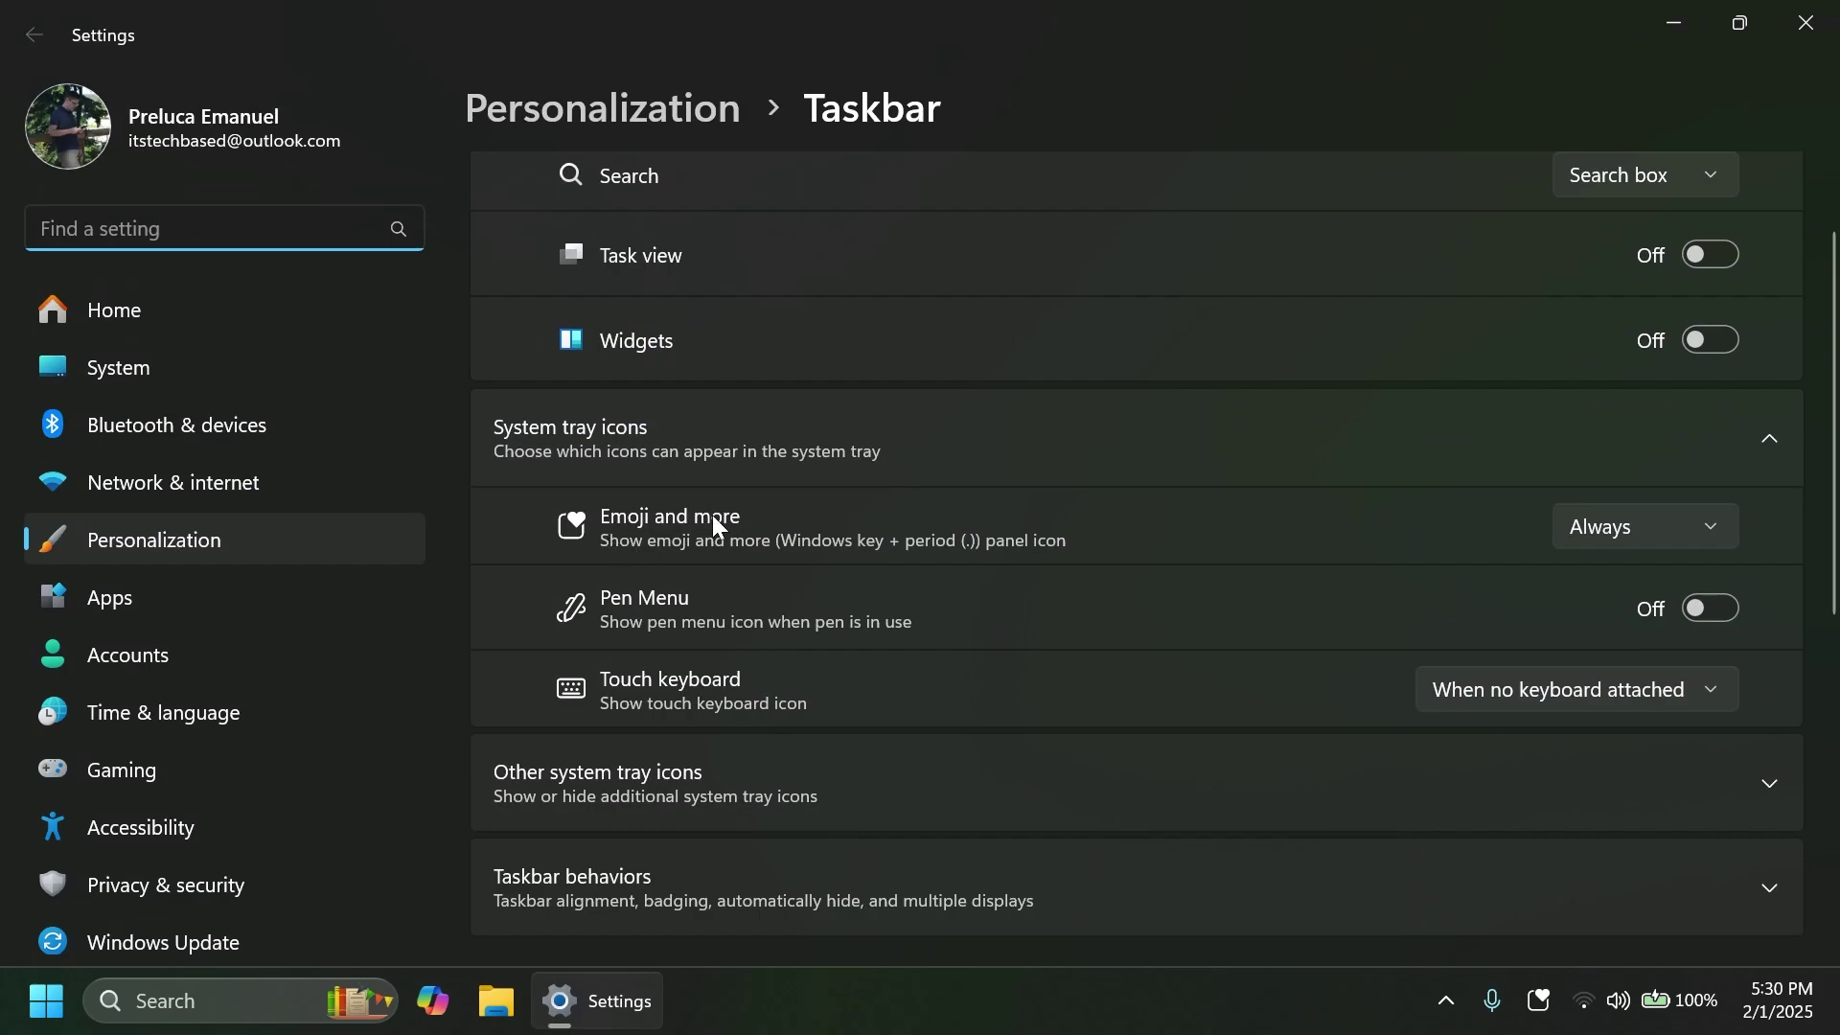
pyautogui.click(1658, 527)
pyautogui.click(1610, 535)
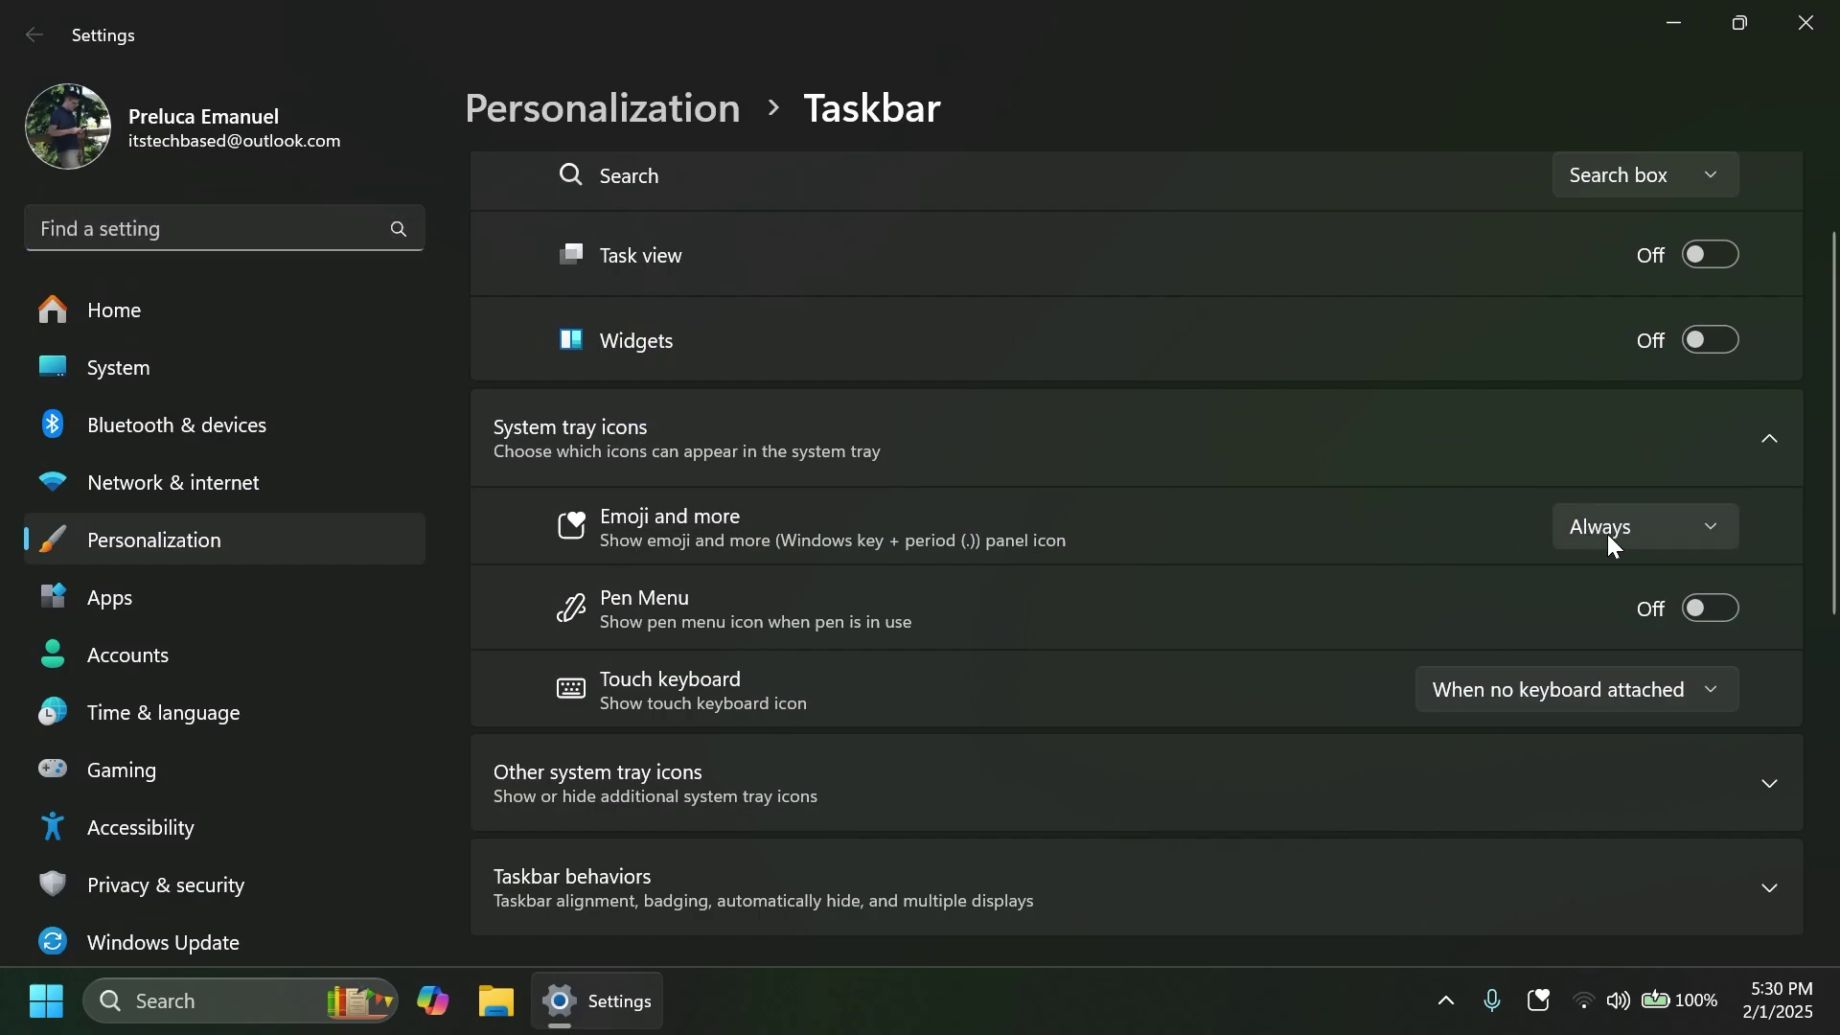
pyautogui.click(1805, 21)
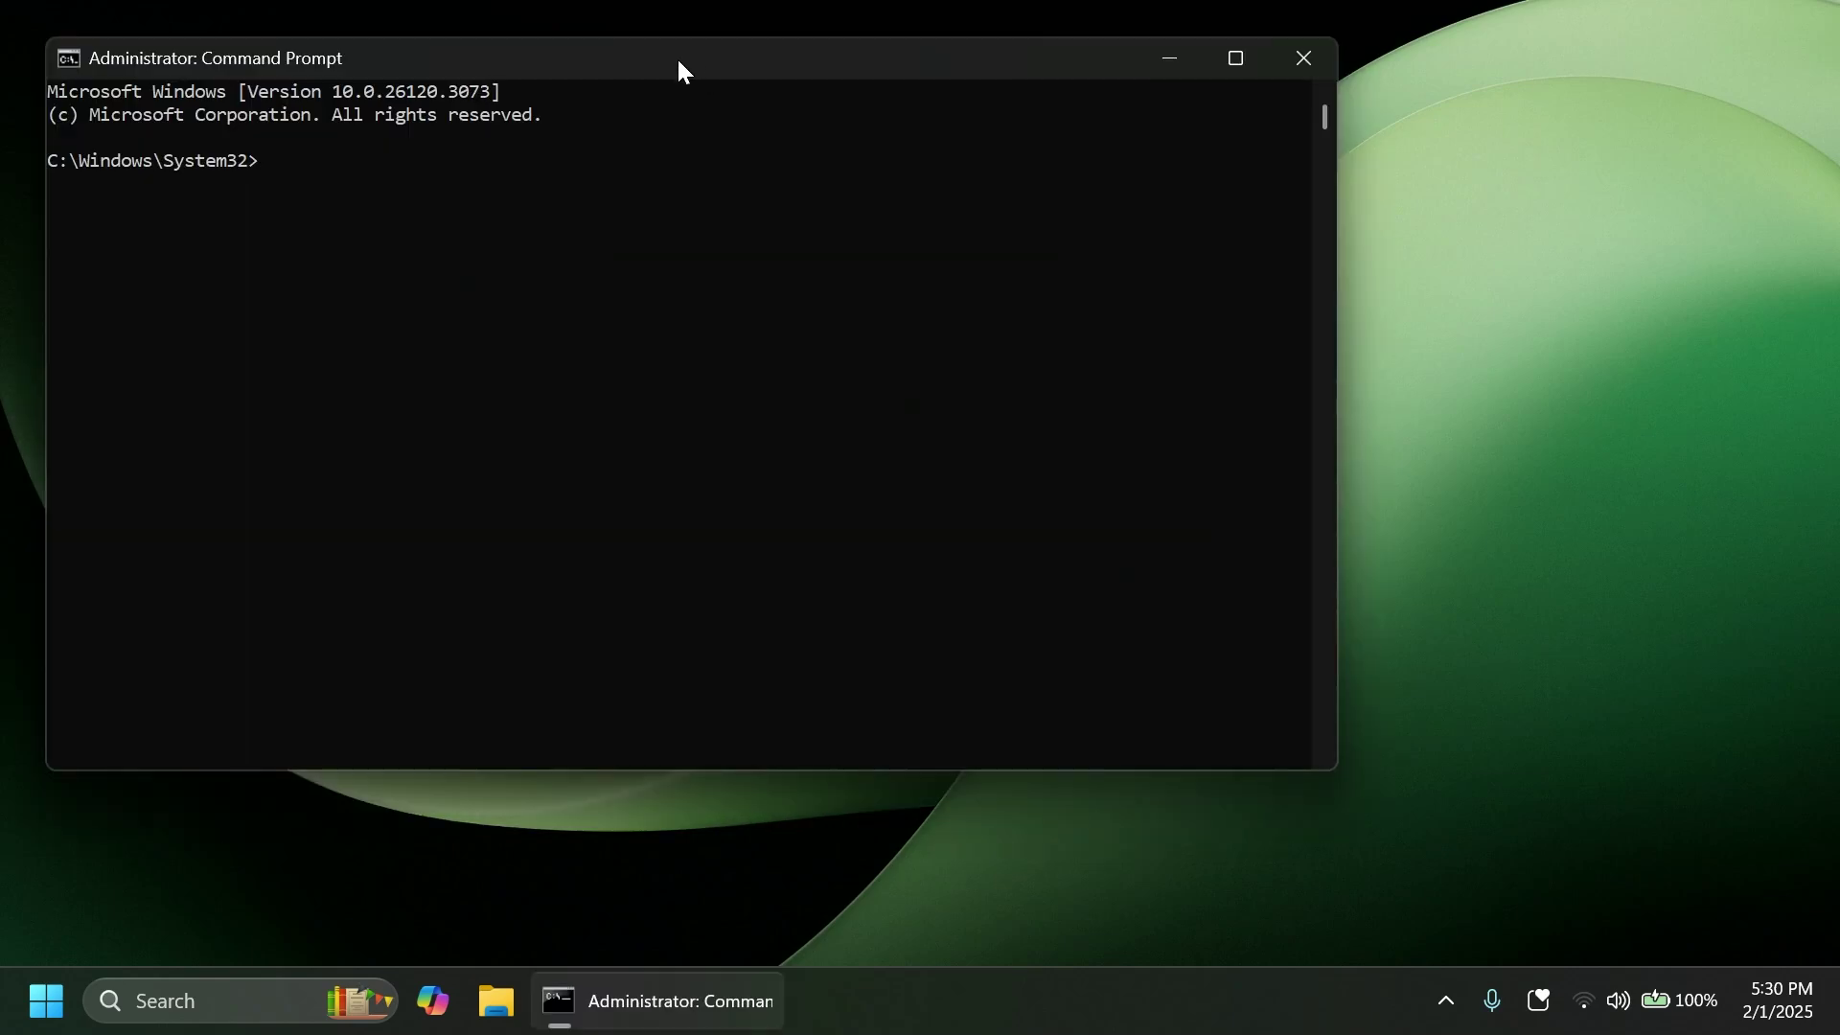
# Step: Run vivetool /enable /id:48504539 /variant:1 in the Command Prompt
pyautogui.moveTo(678, 63); pyautogui.dragTo(718, 154)
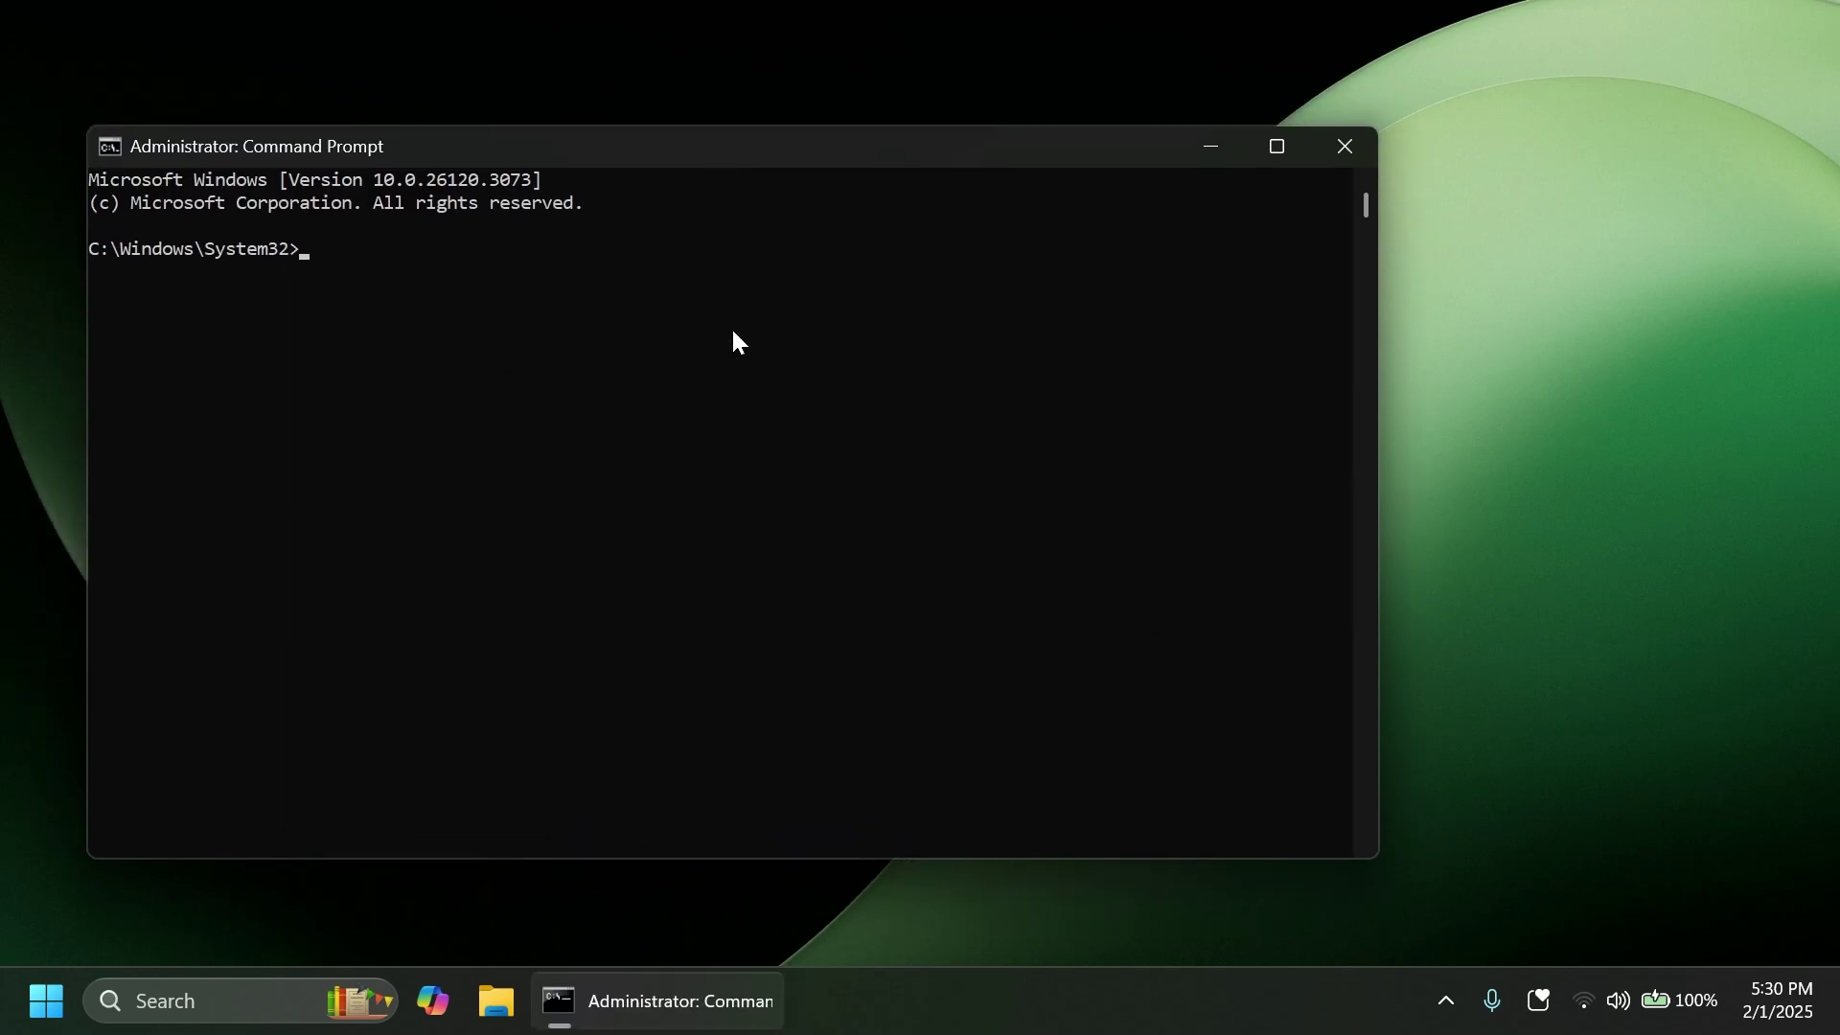
pyautogui.write('vivetool /enable /id:48504539')
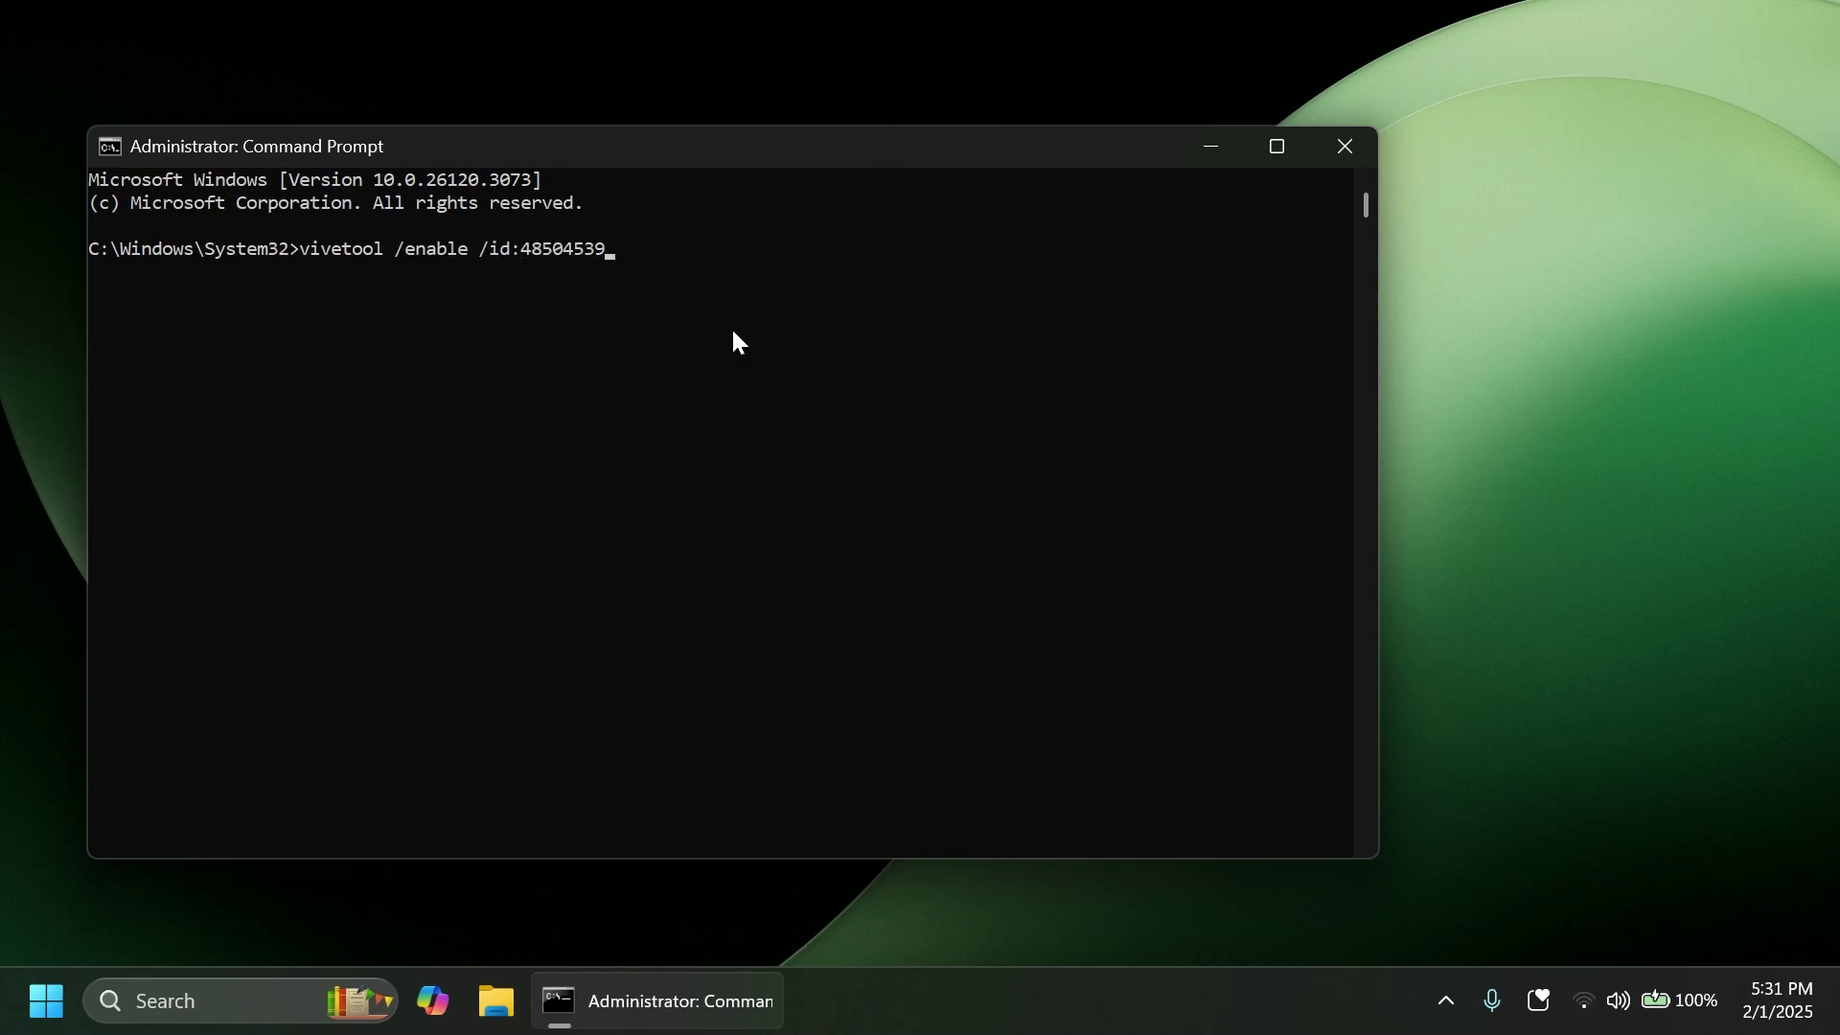
pyautogui.write(' /variant:1')
pyautogui.press('Return')
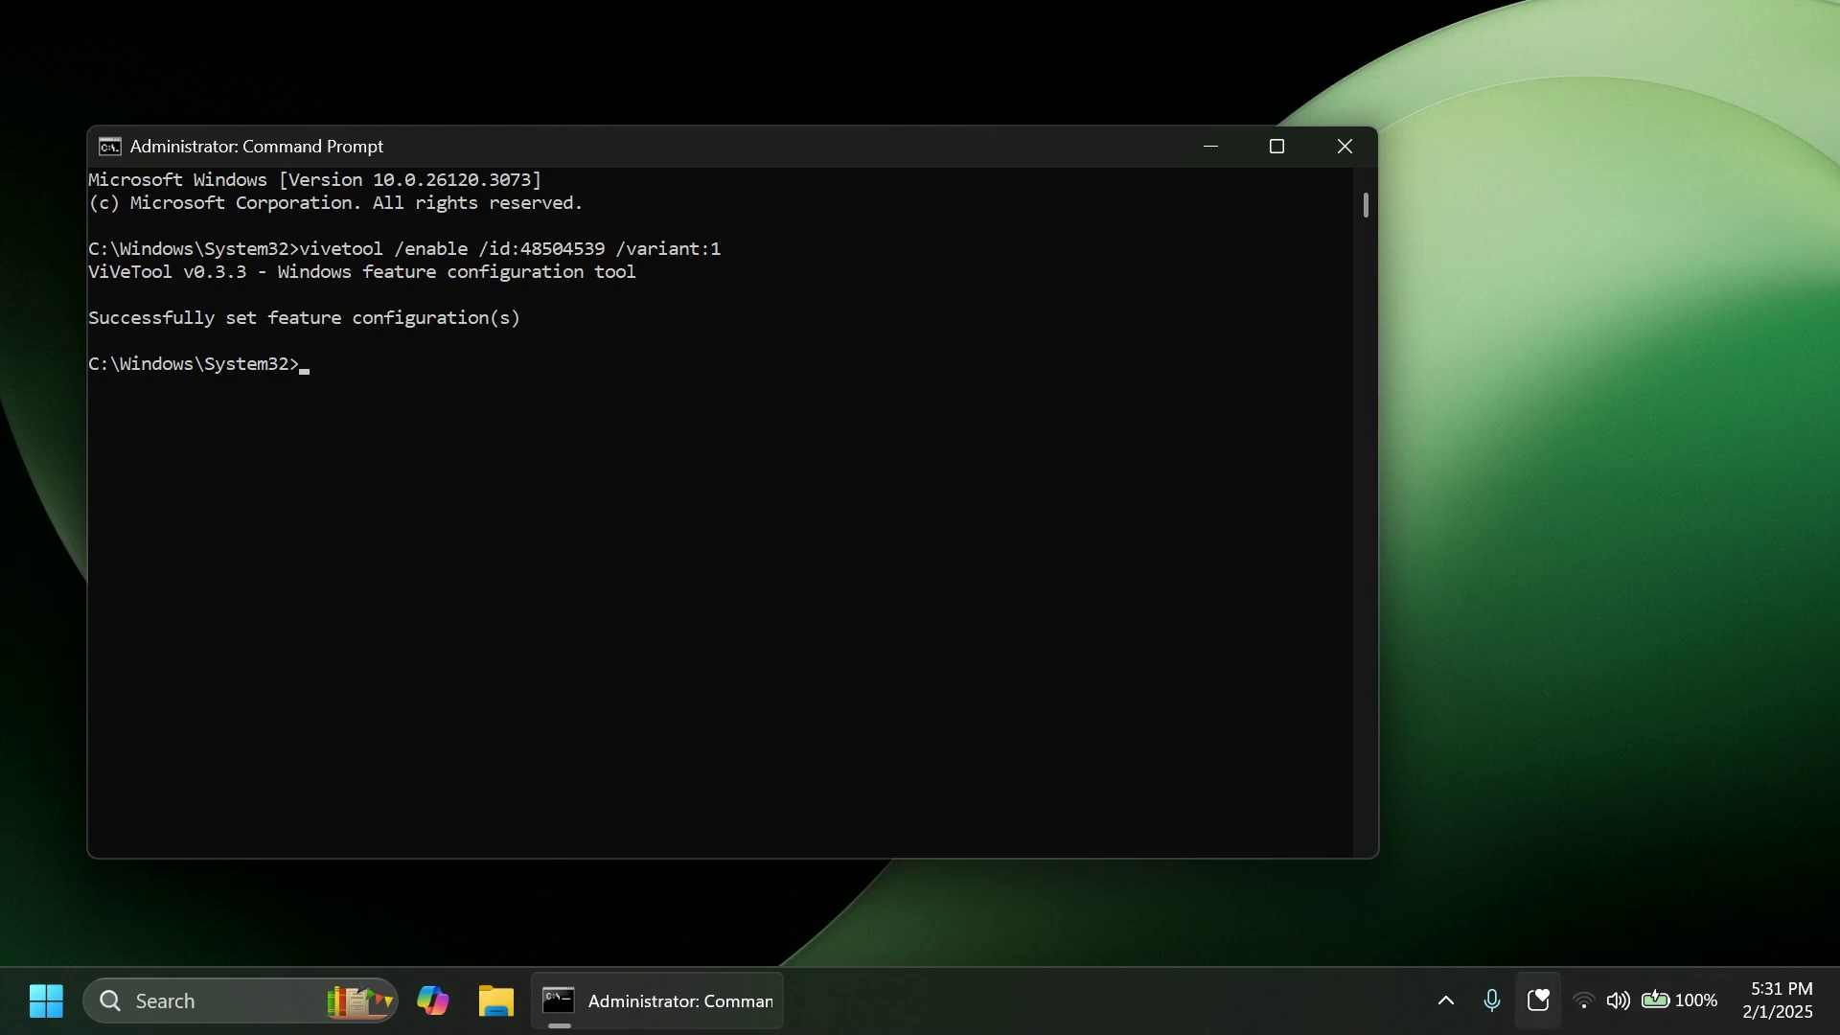
# Step: Rerun the vivetool command with /variant:2 and close Command Prompt
pyautogui.click(698, 506)
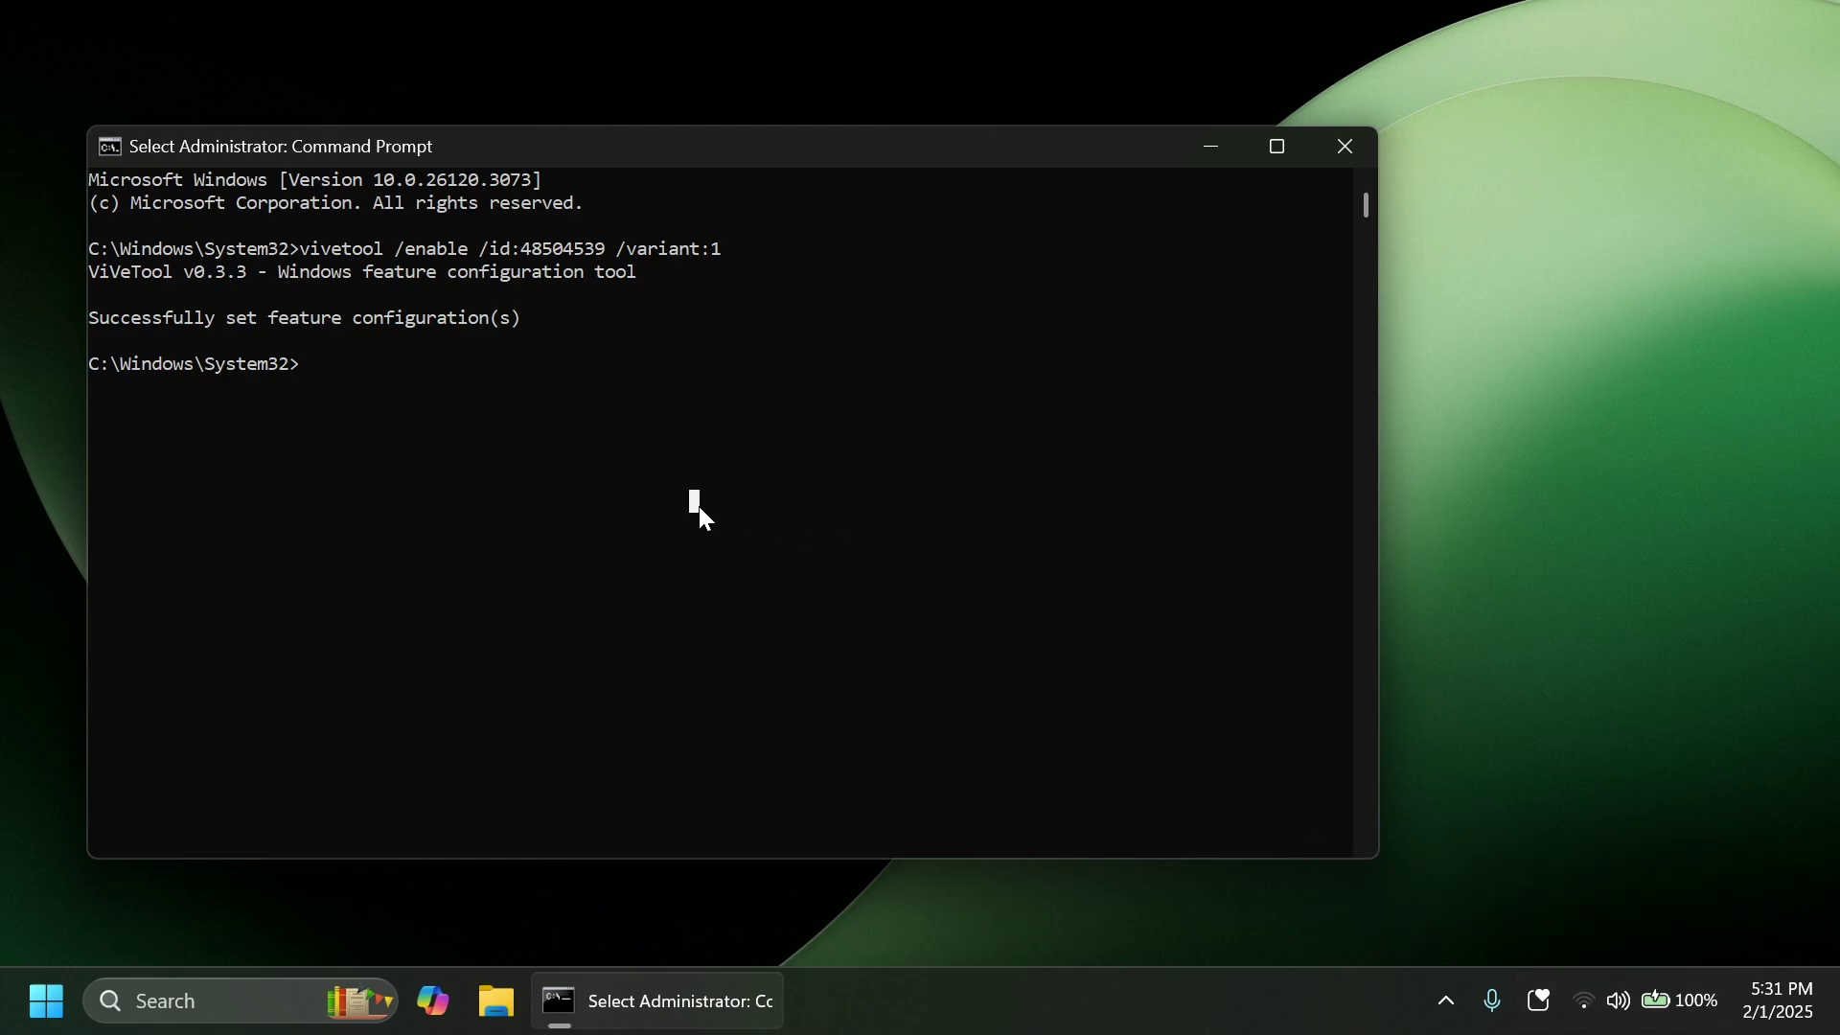
pyautogui.press('Up')
pyautogui.press('BackSpace')
pyautogui.write('2')
pyautogui.press('Return')
pyautogui.click(628, 546)
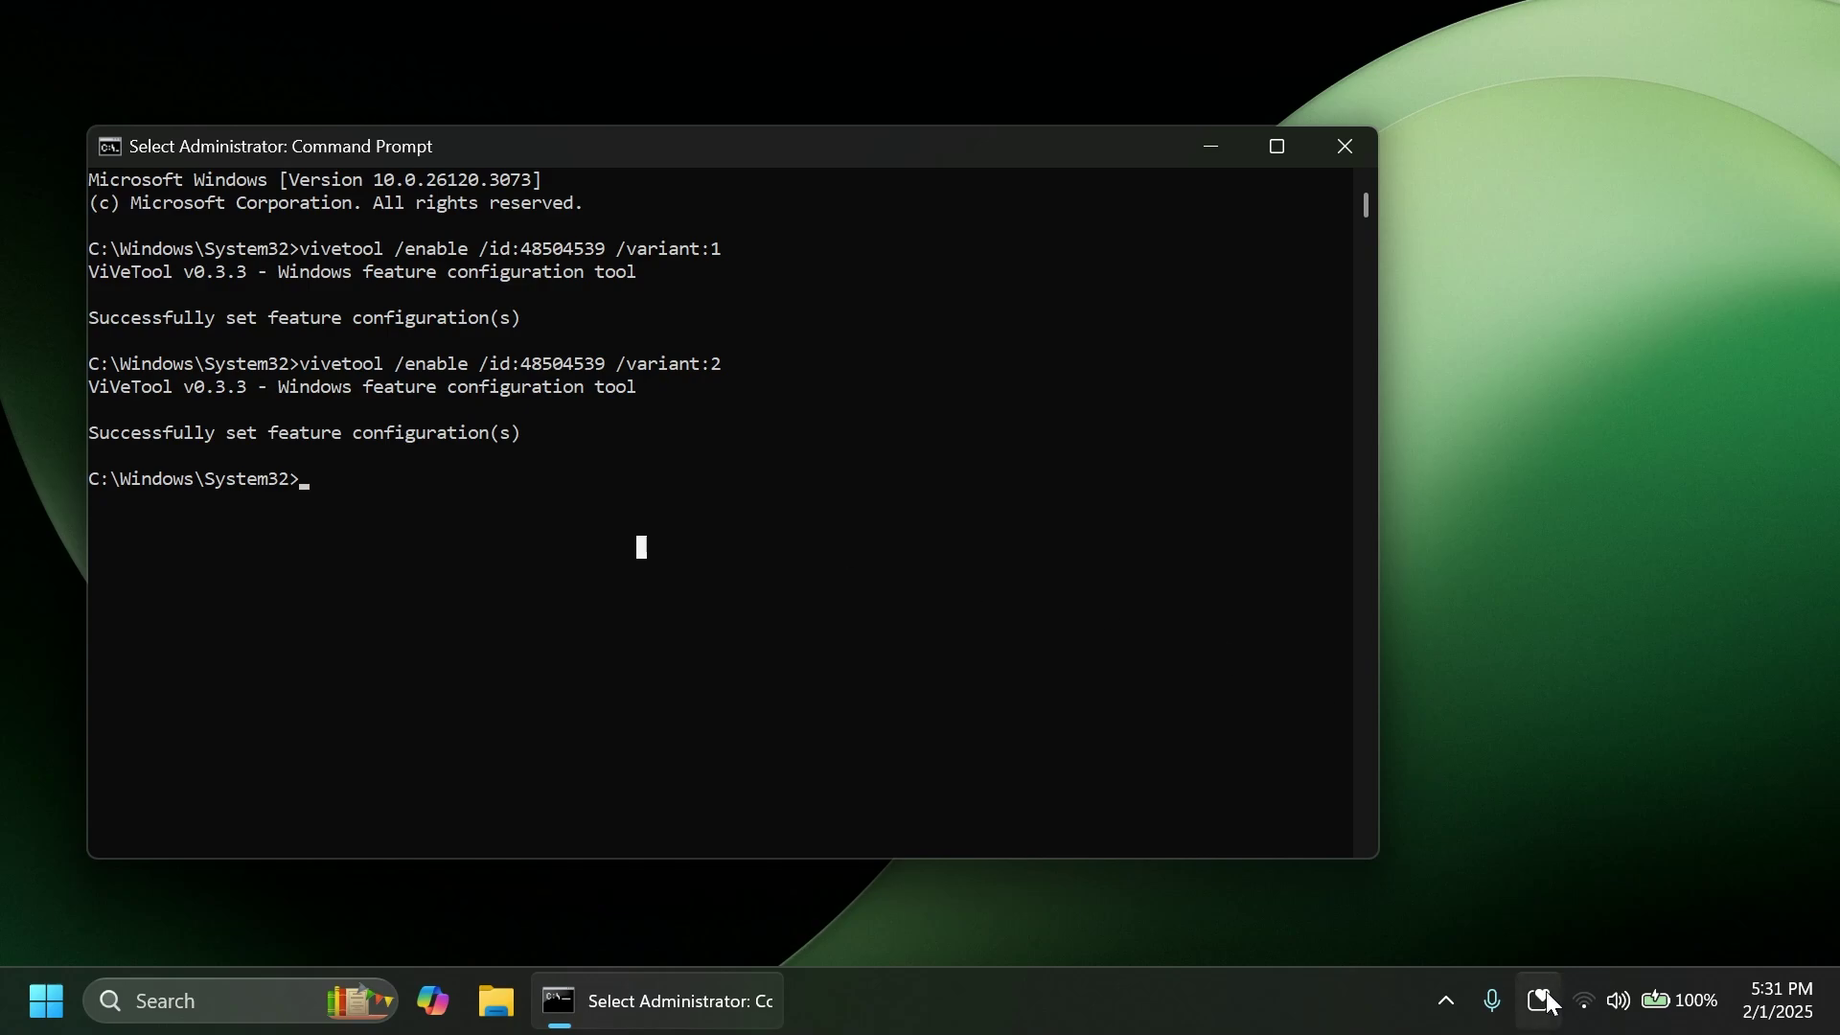
pyautogui.hotkey('alt', 'F4')
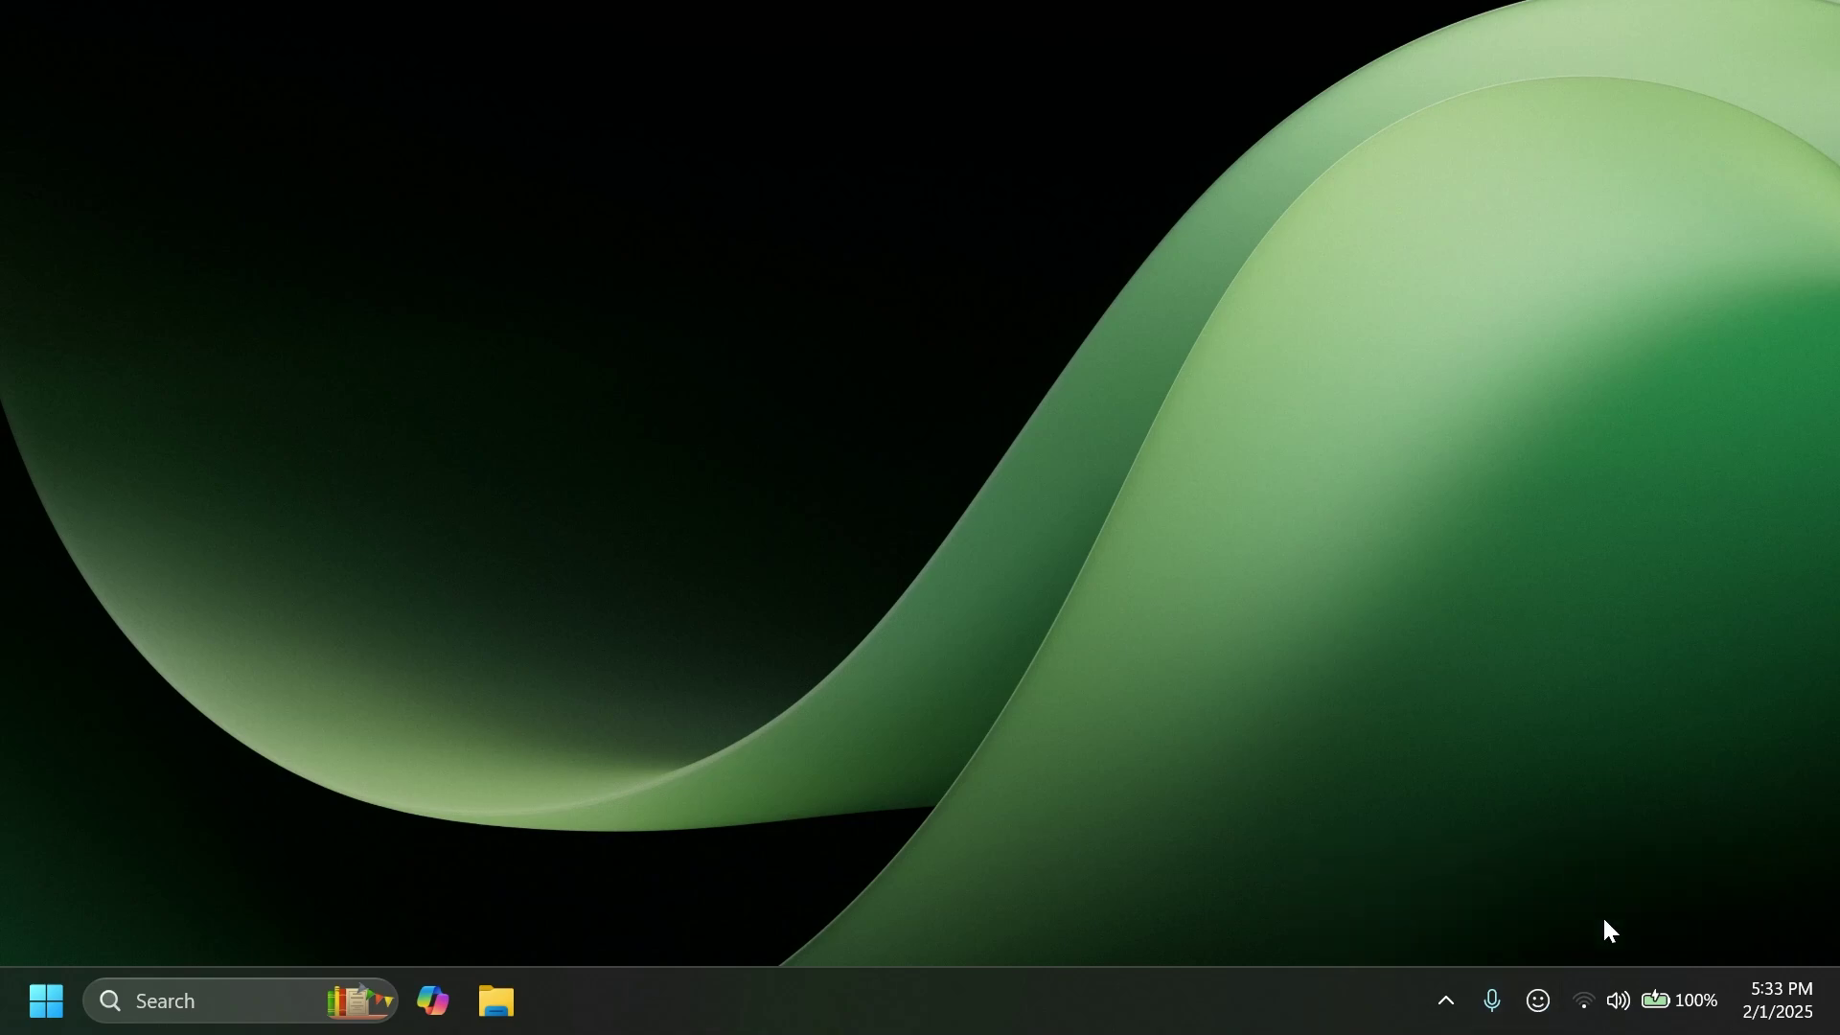
# Step: Open the emoji panel from the system tray icon
pyautogui.click(1545, 1004)
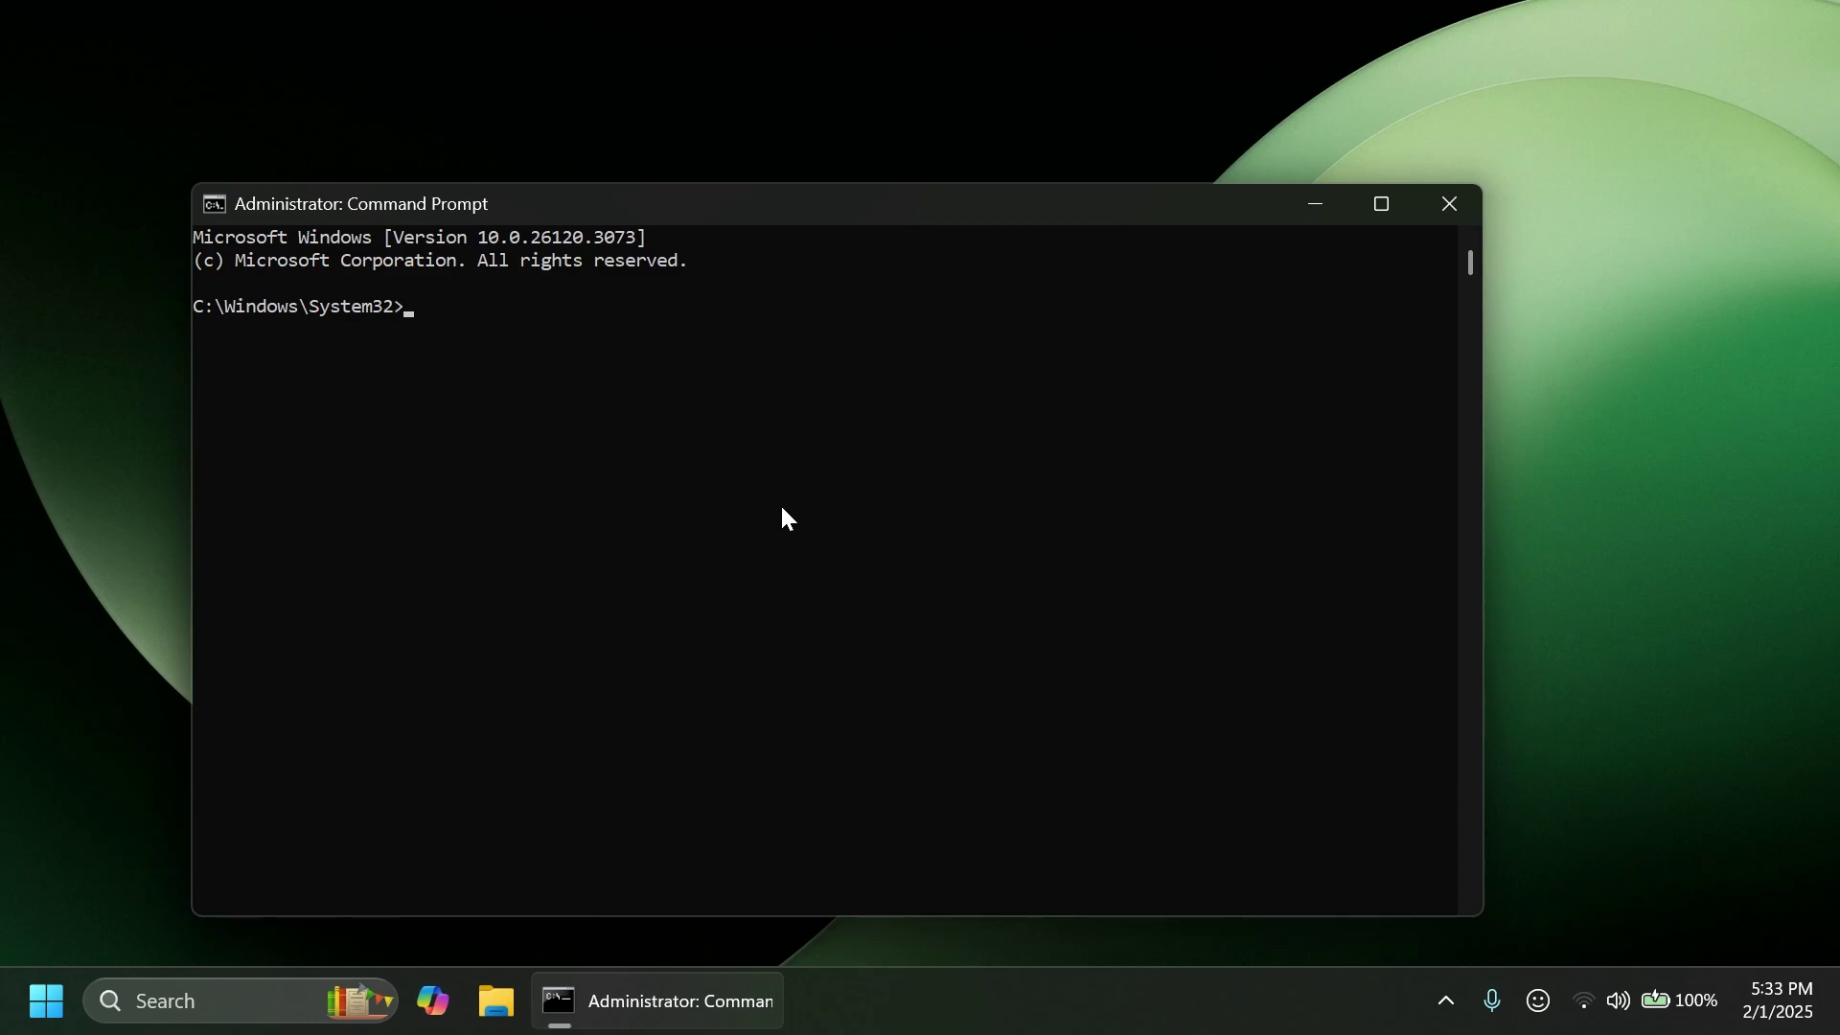
# Step: Paste and run vivetool /enable /id:48504539 /variant:3
pyautogui.write('vivetool /enable /id:48504539 /variant:3')
pyautogui.press('Return')
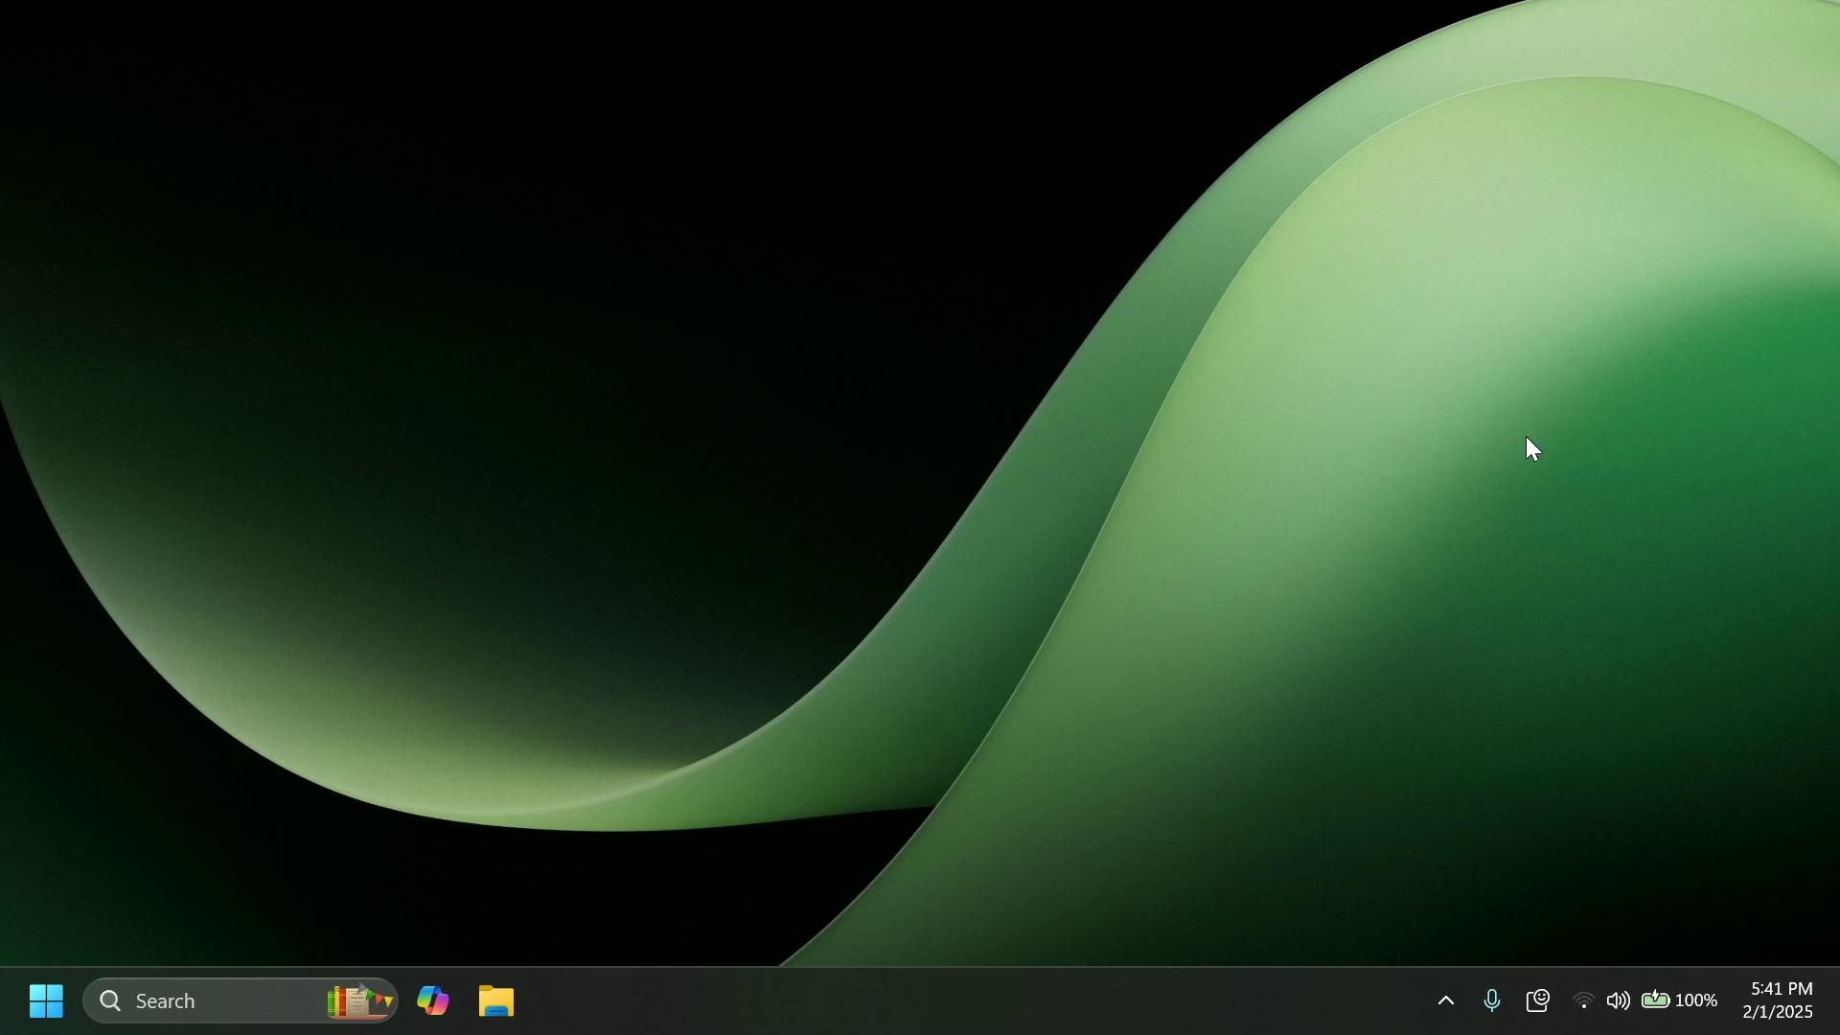
# Step: Launch Microsoft Store and check for app updates under Updates & downloads
pyautogui.press('super')
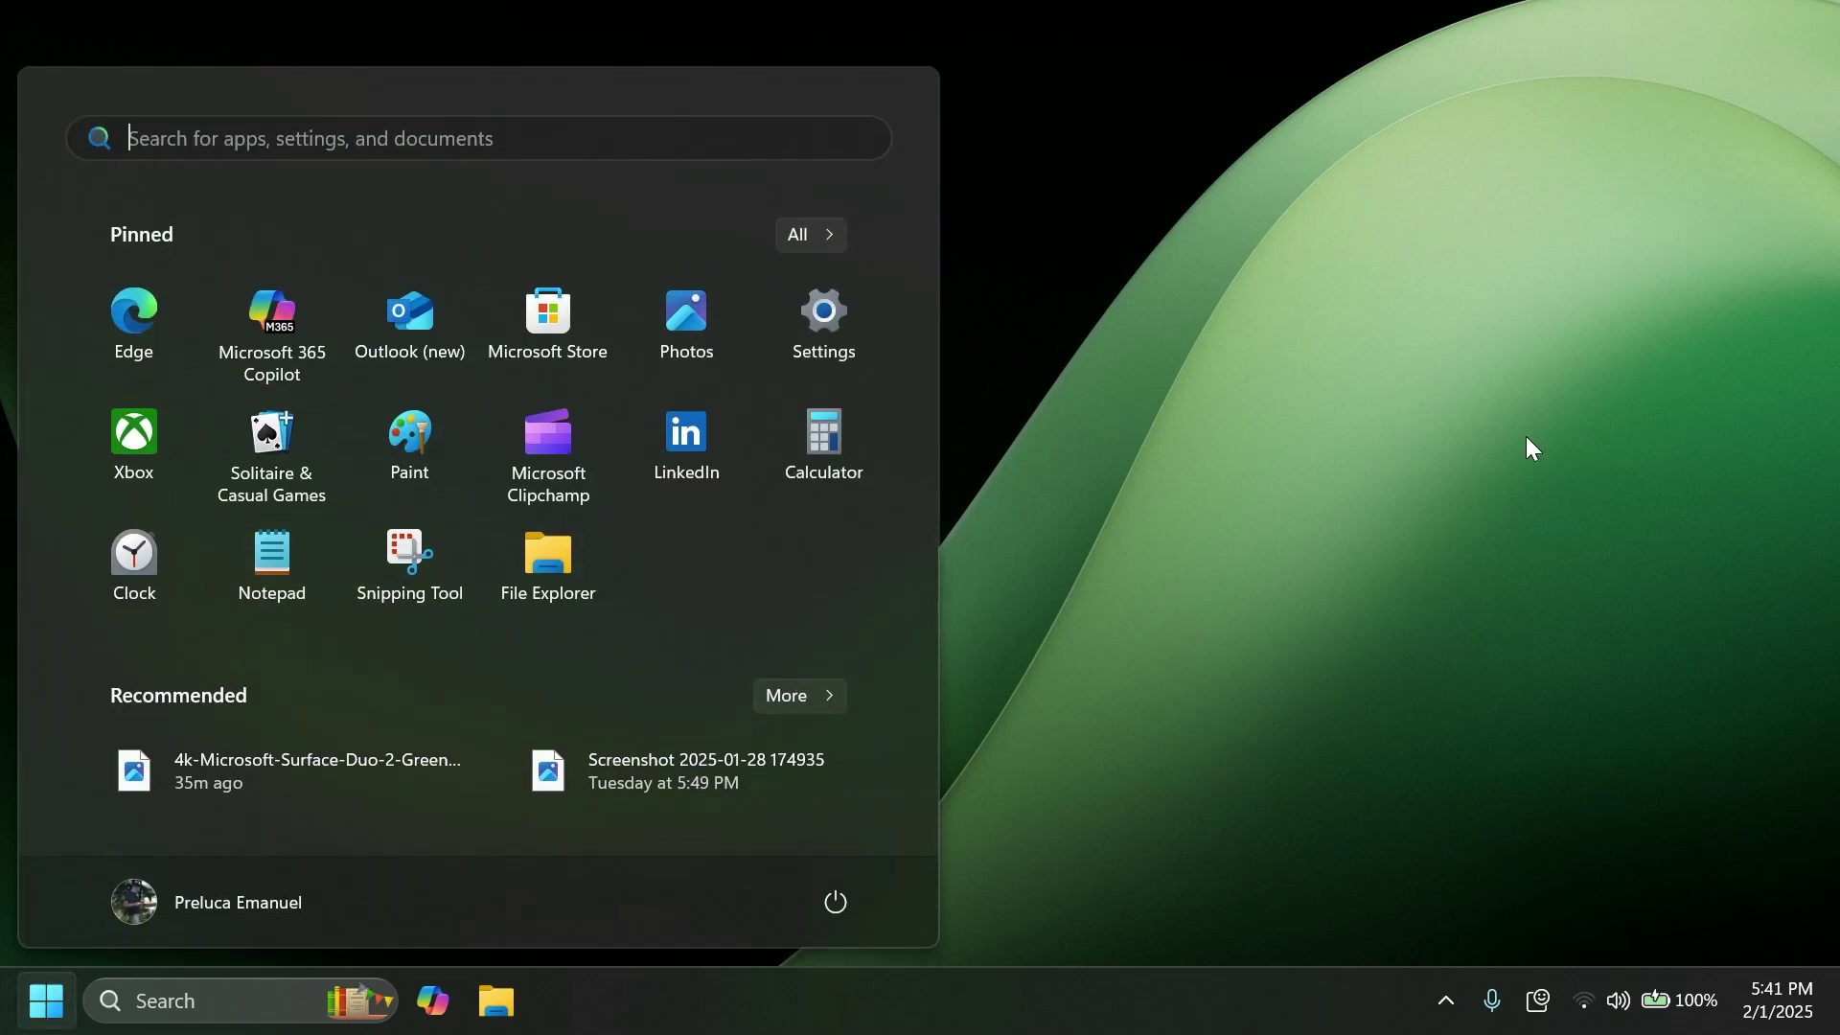
pyautogui.write('store')
pyautogui.press('Return')
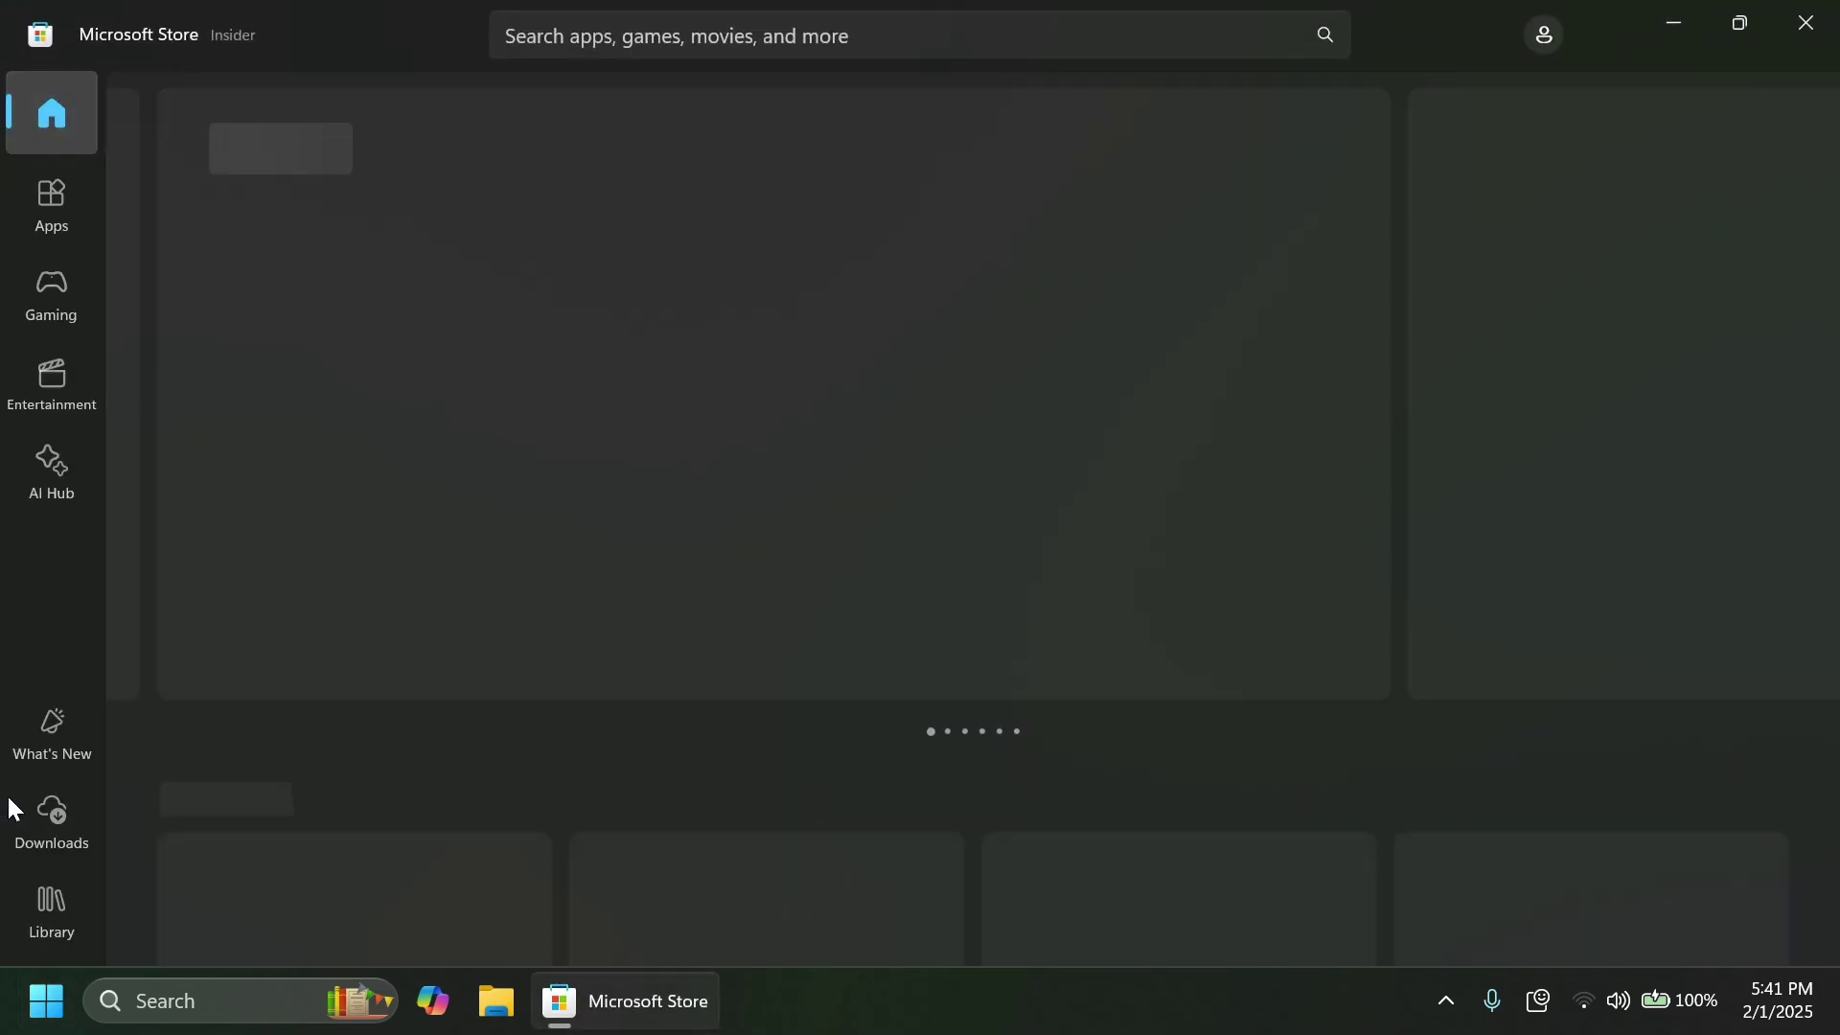
pyautogui.click(51, 815)
pyautogui.click(1731, 175)
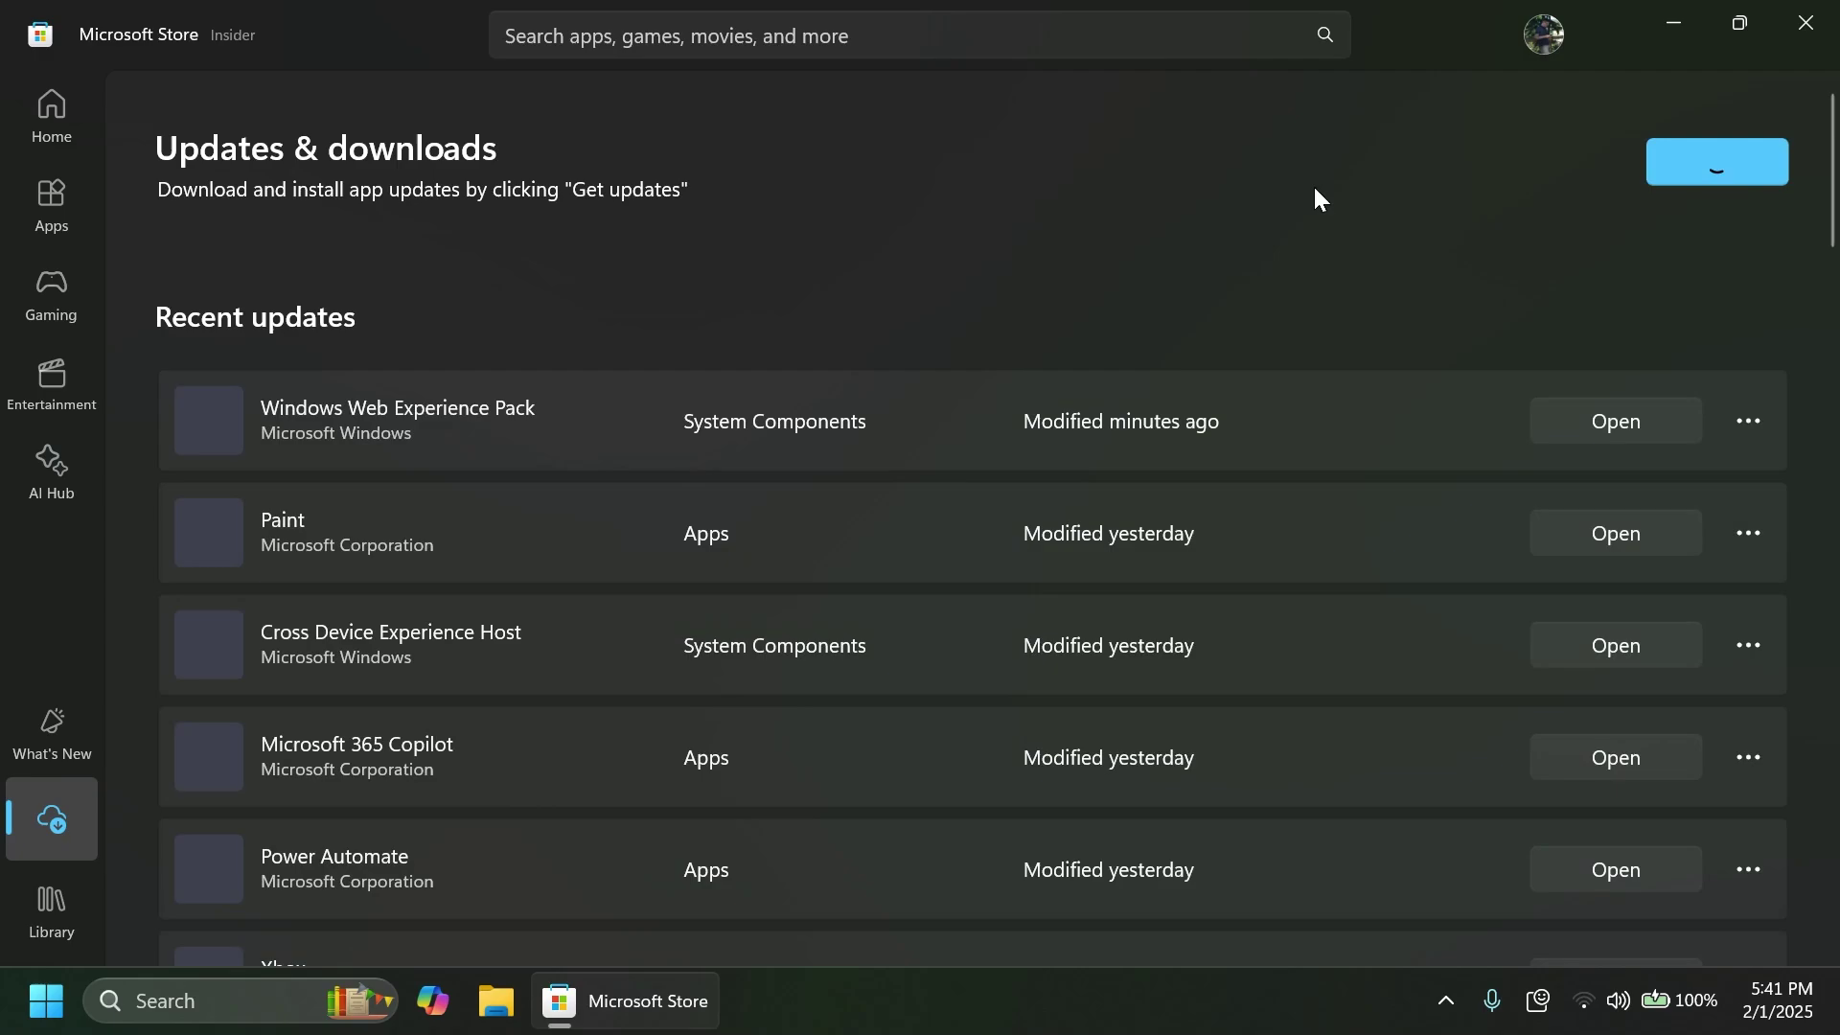
# Step: Launch Paint and show its Copilot menu: Image Creator, Generative erase, Remove background
pyautogui.press('super')
pyautogui.write('p')
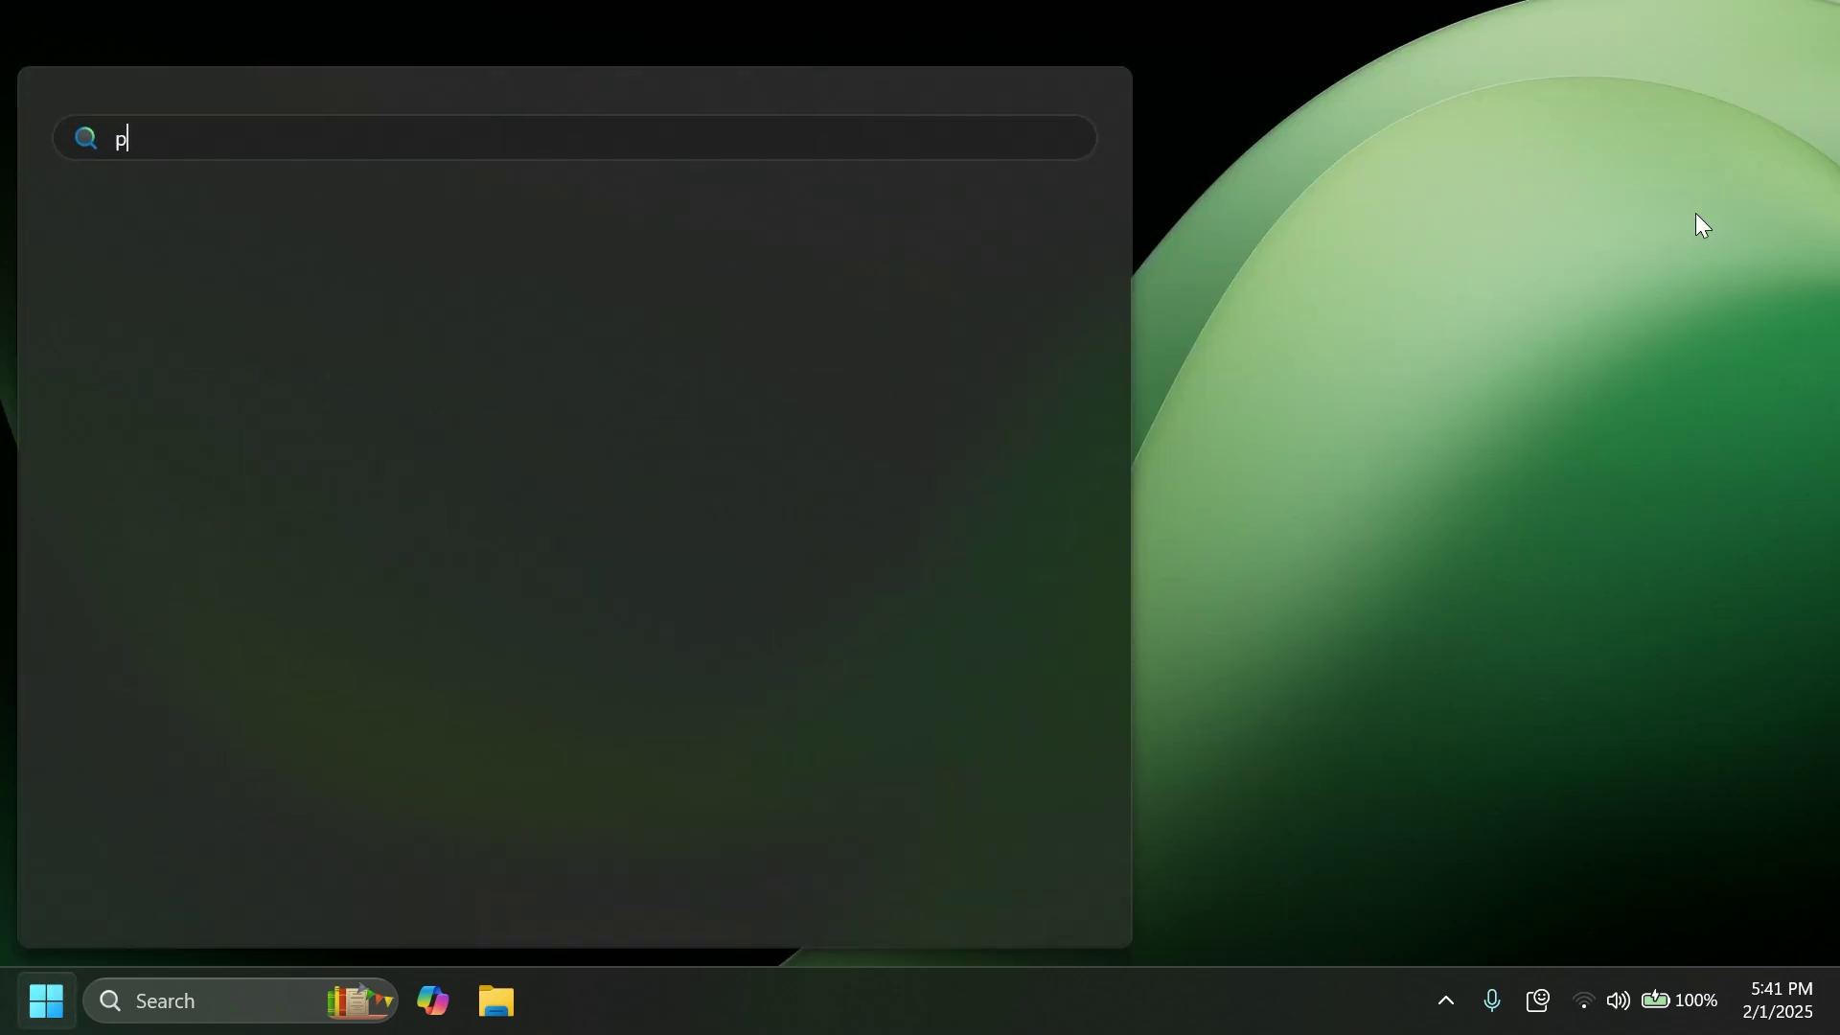
pyautogui.write('aint')
pyautogui.press('Return')
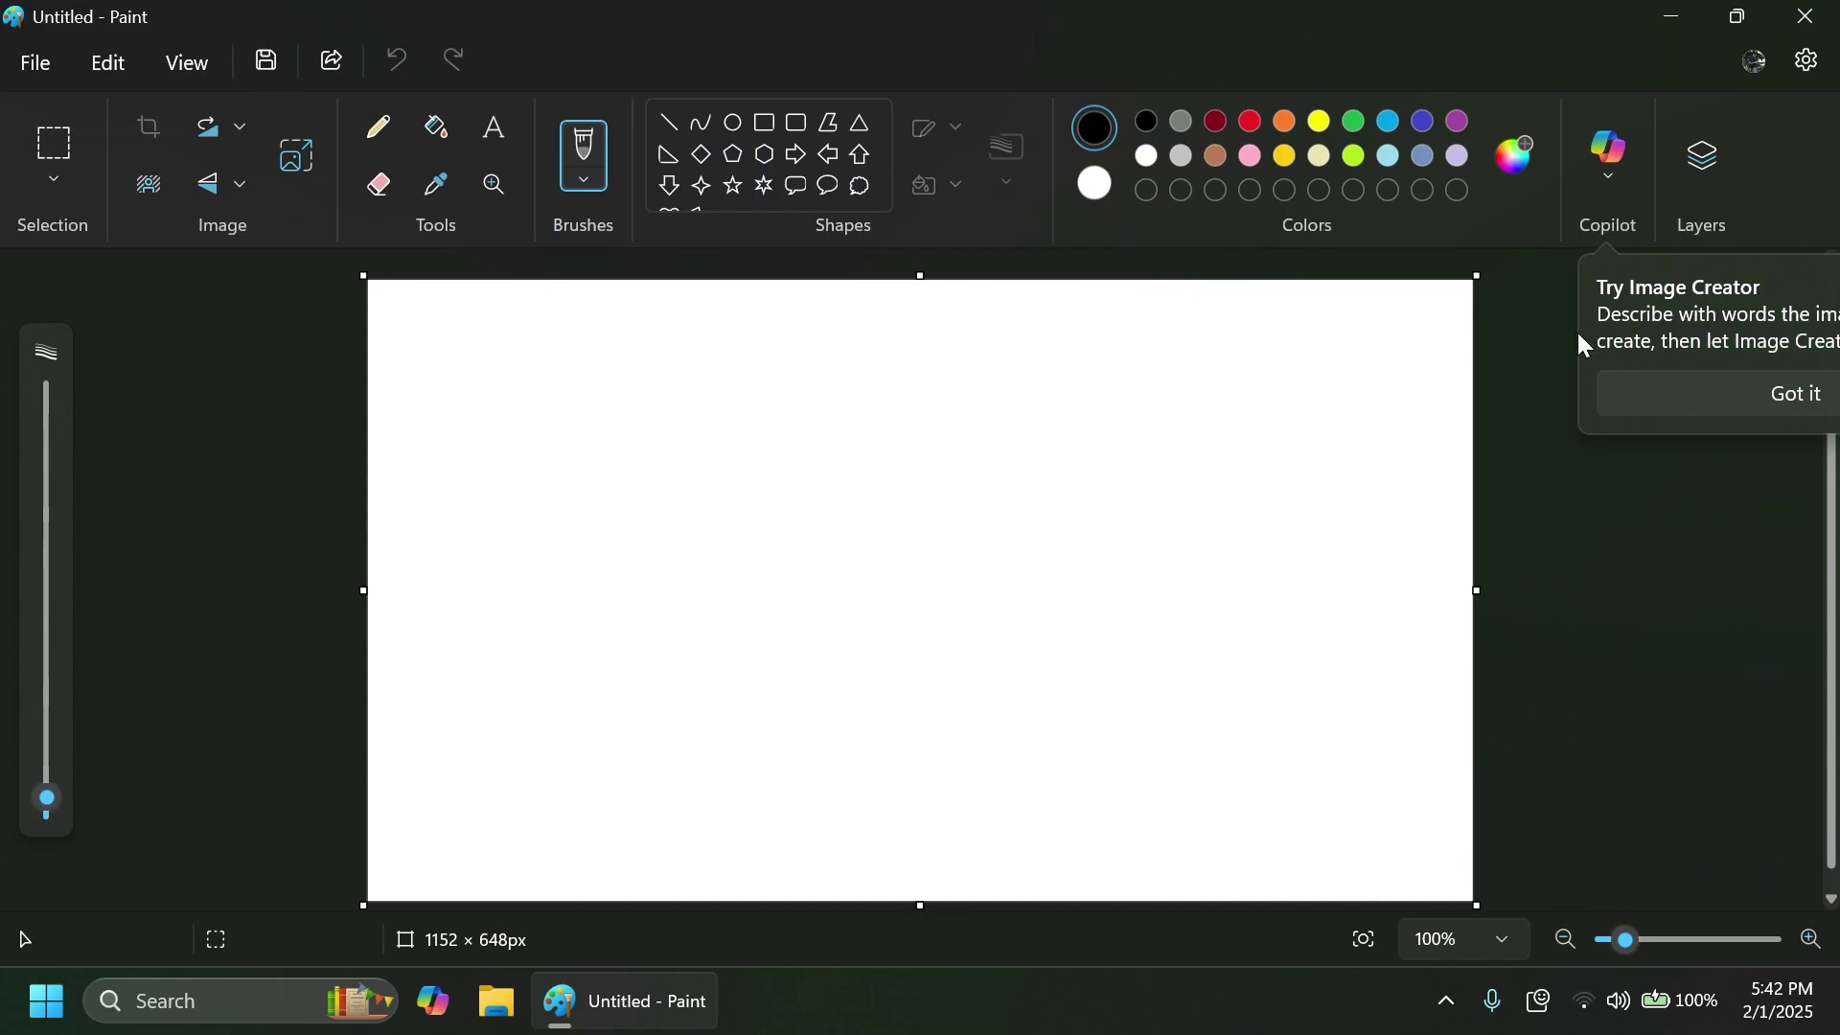
pyautogui.click(1611, 163)
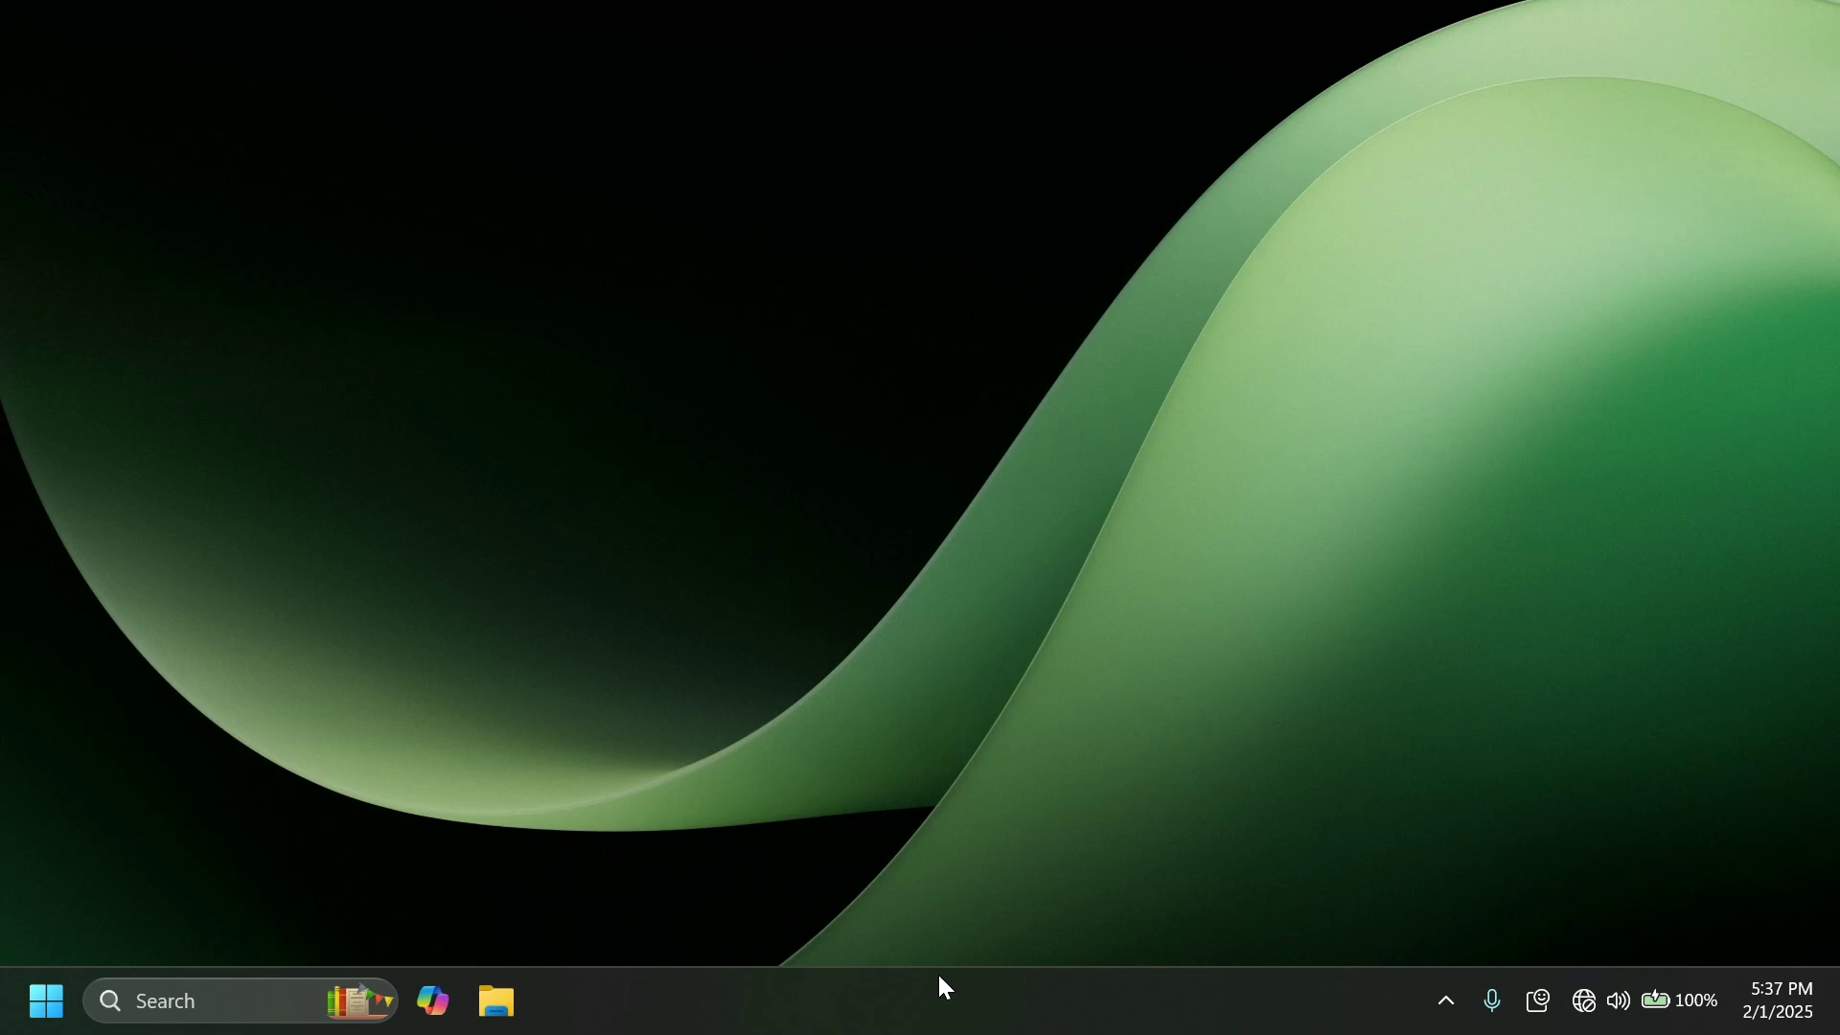
pyautogui.click(496, 1001)
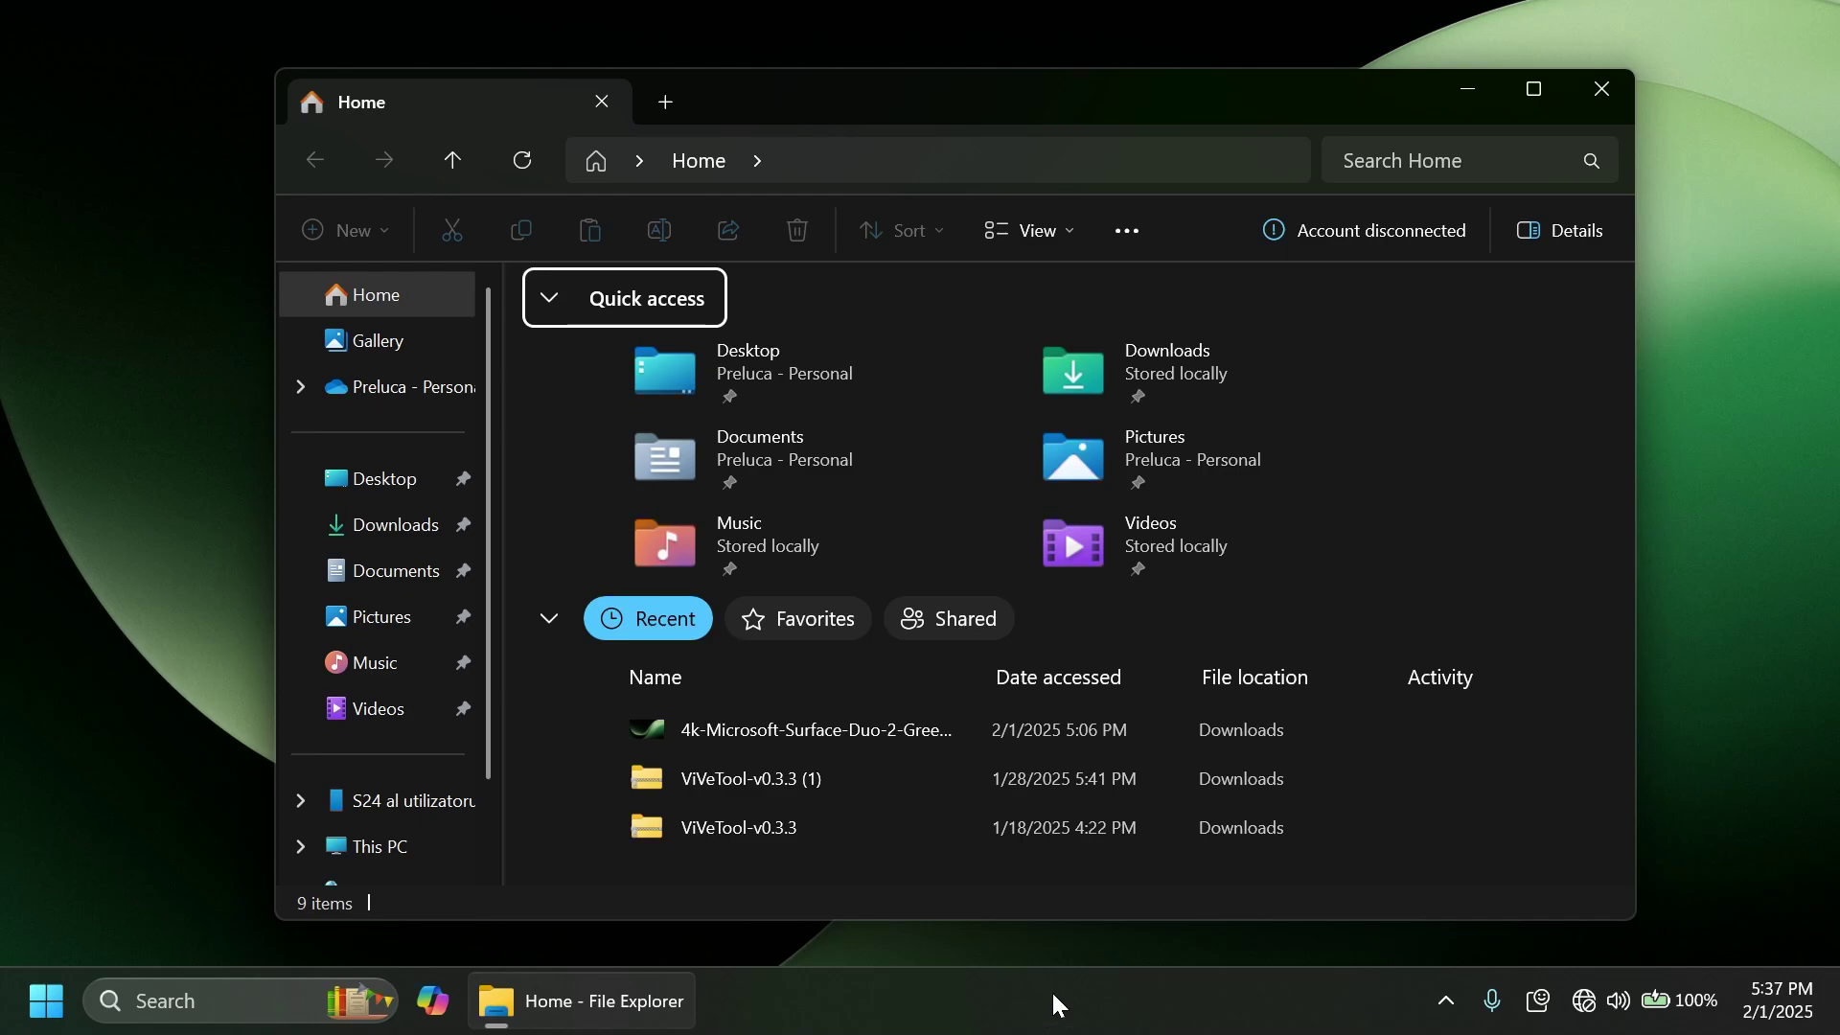
pyautogui.hotkey('alt', 'F4')
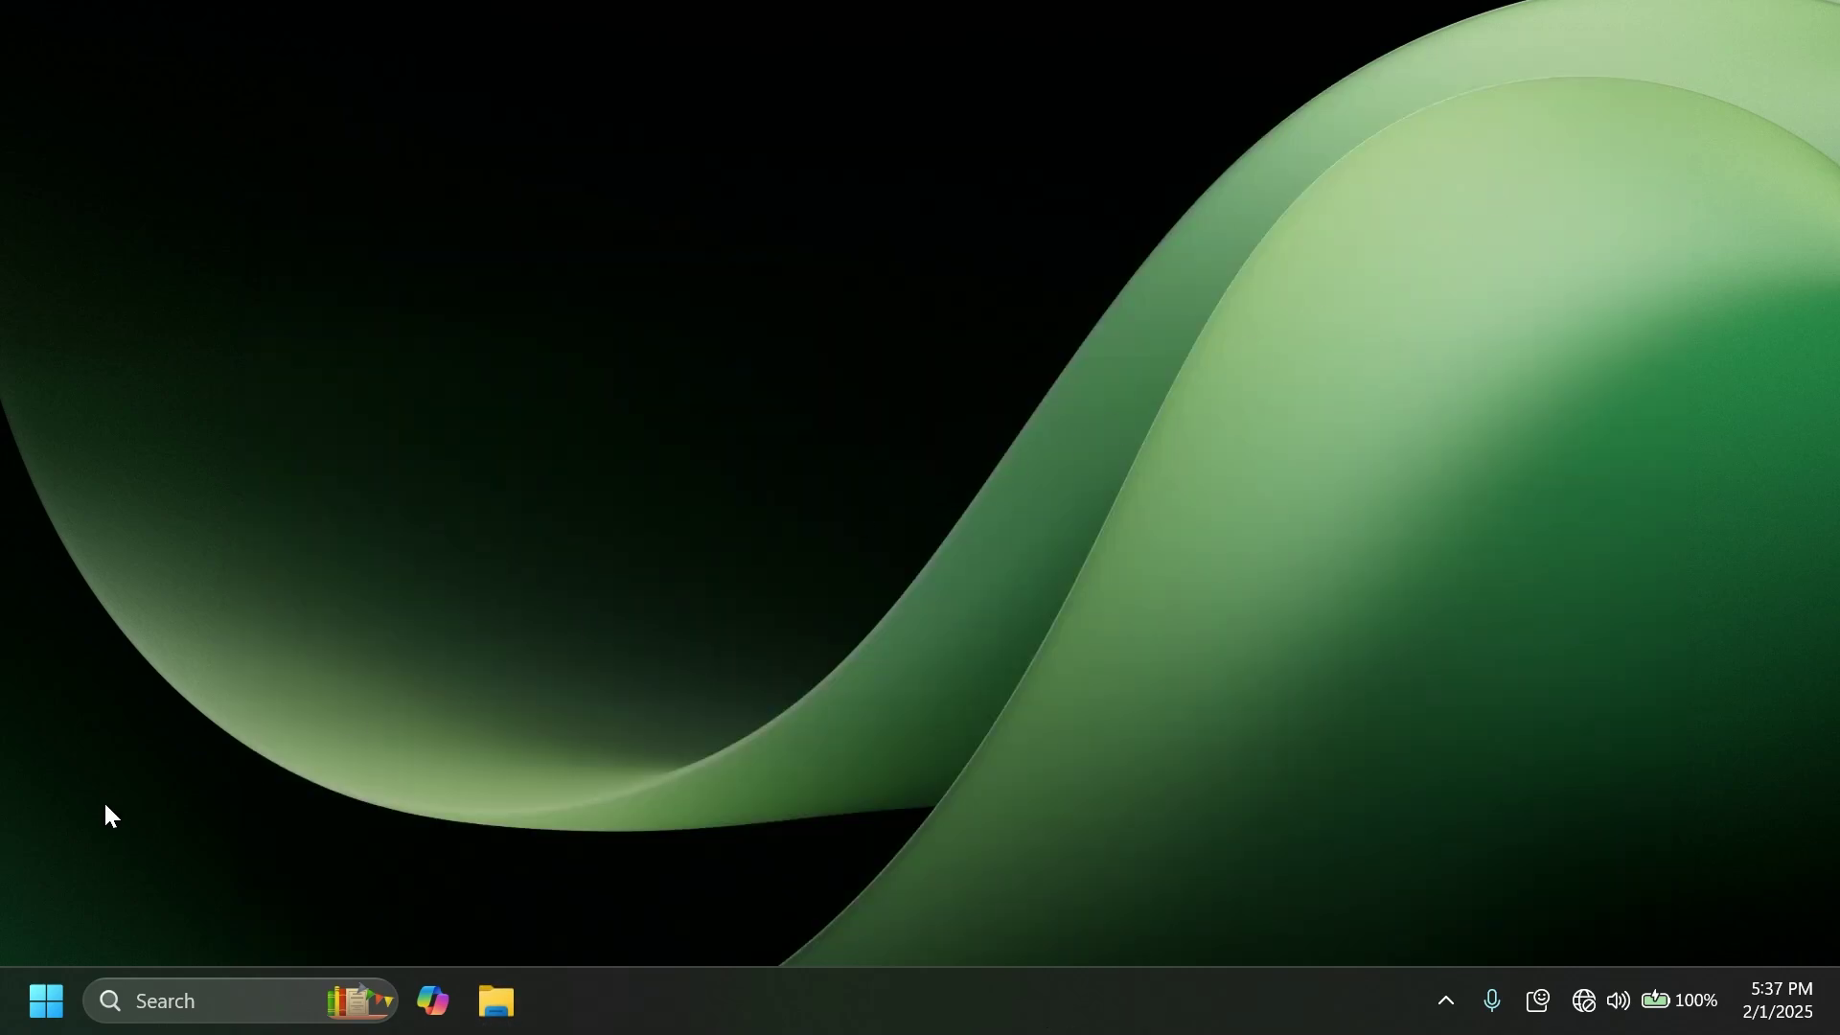
# Step: Search Windows for 'live captions', then 'remo', and launch Settings with Win+I
pyautogui.click(191, 1000)
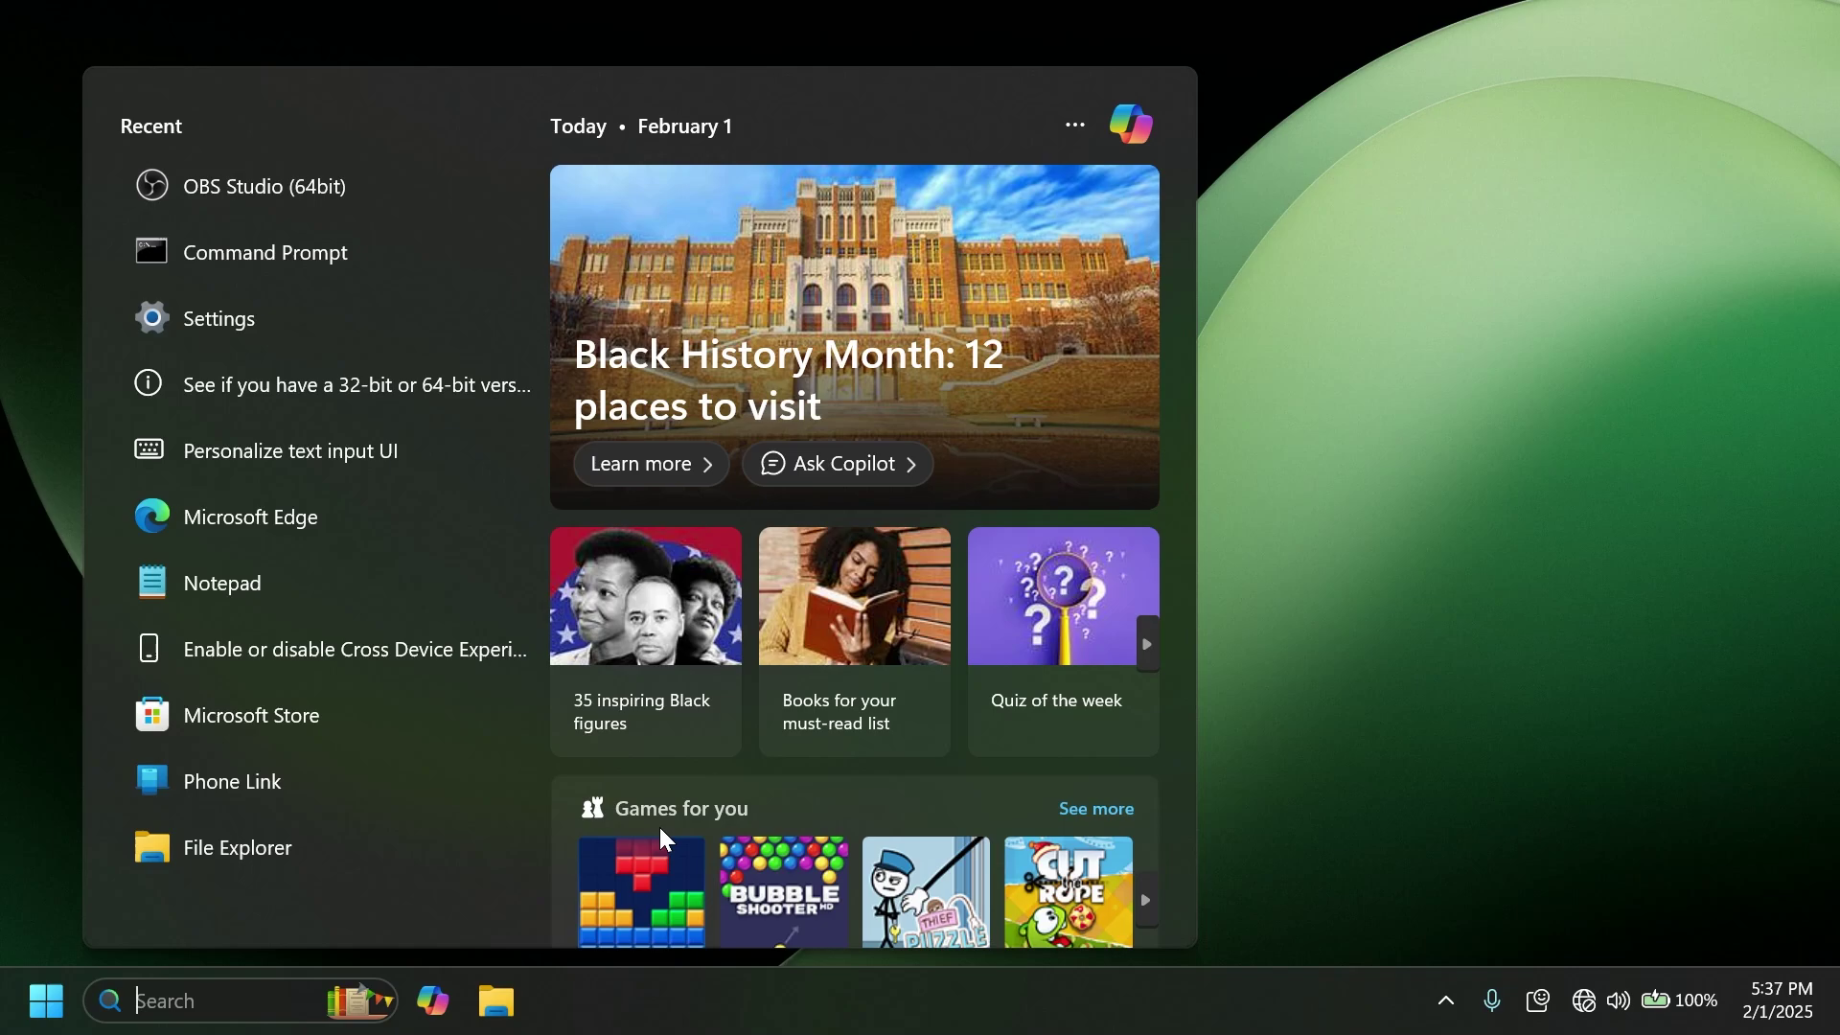
pyautogui.write('live captions')
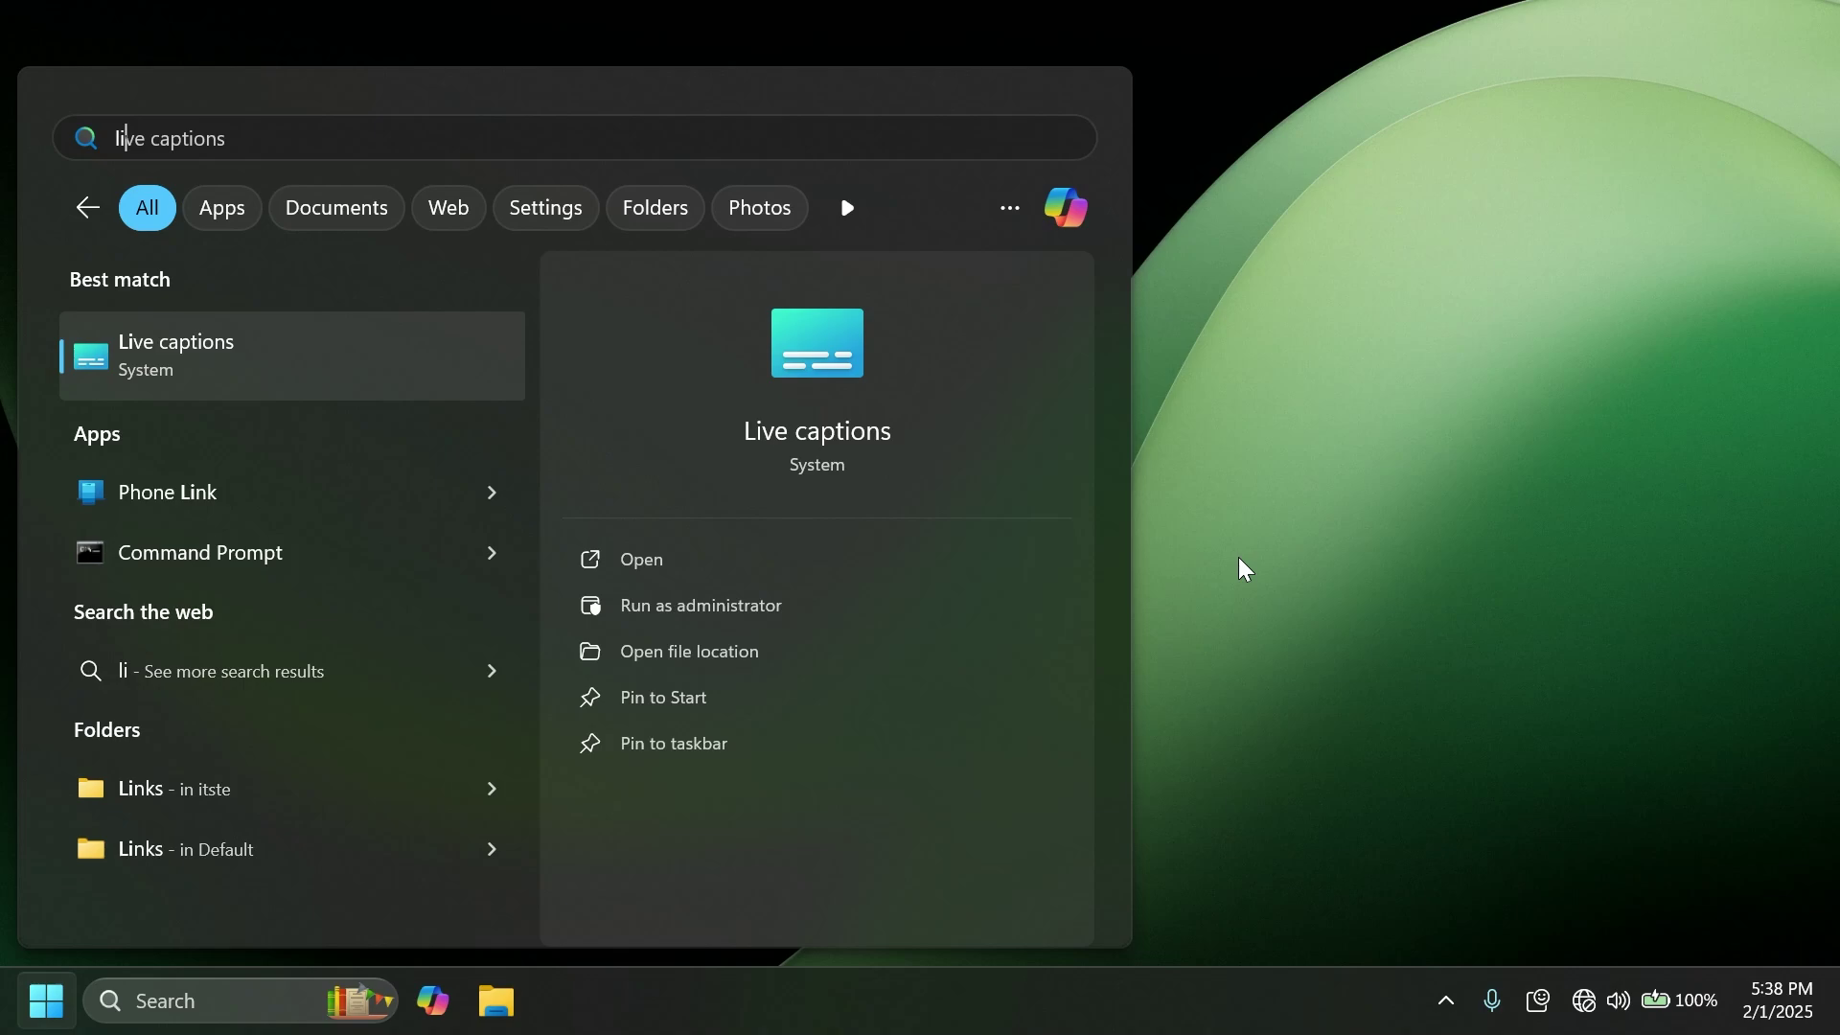
pyautogui.press('BackSpace')
pyautogui.press('BackSpace')
pyautogui.write('remo')
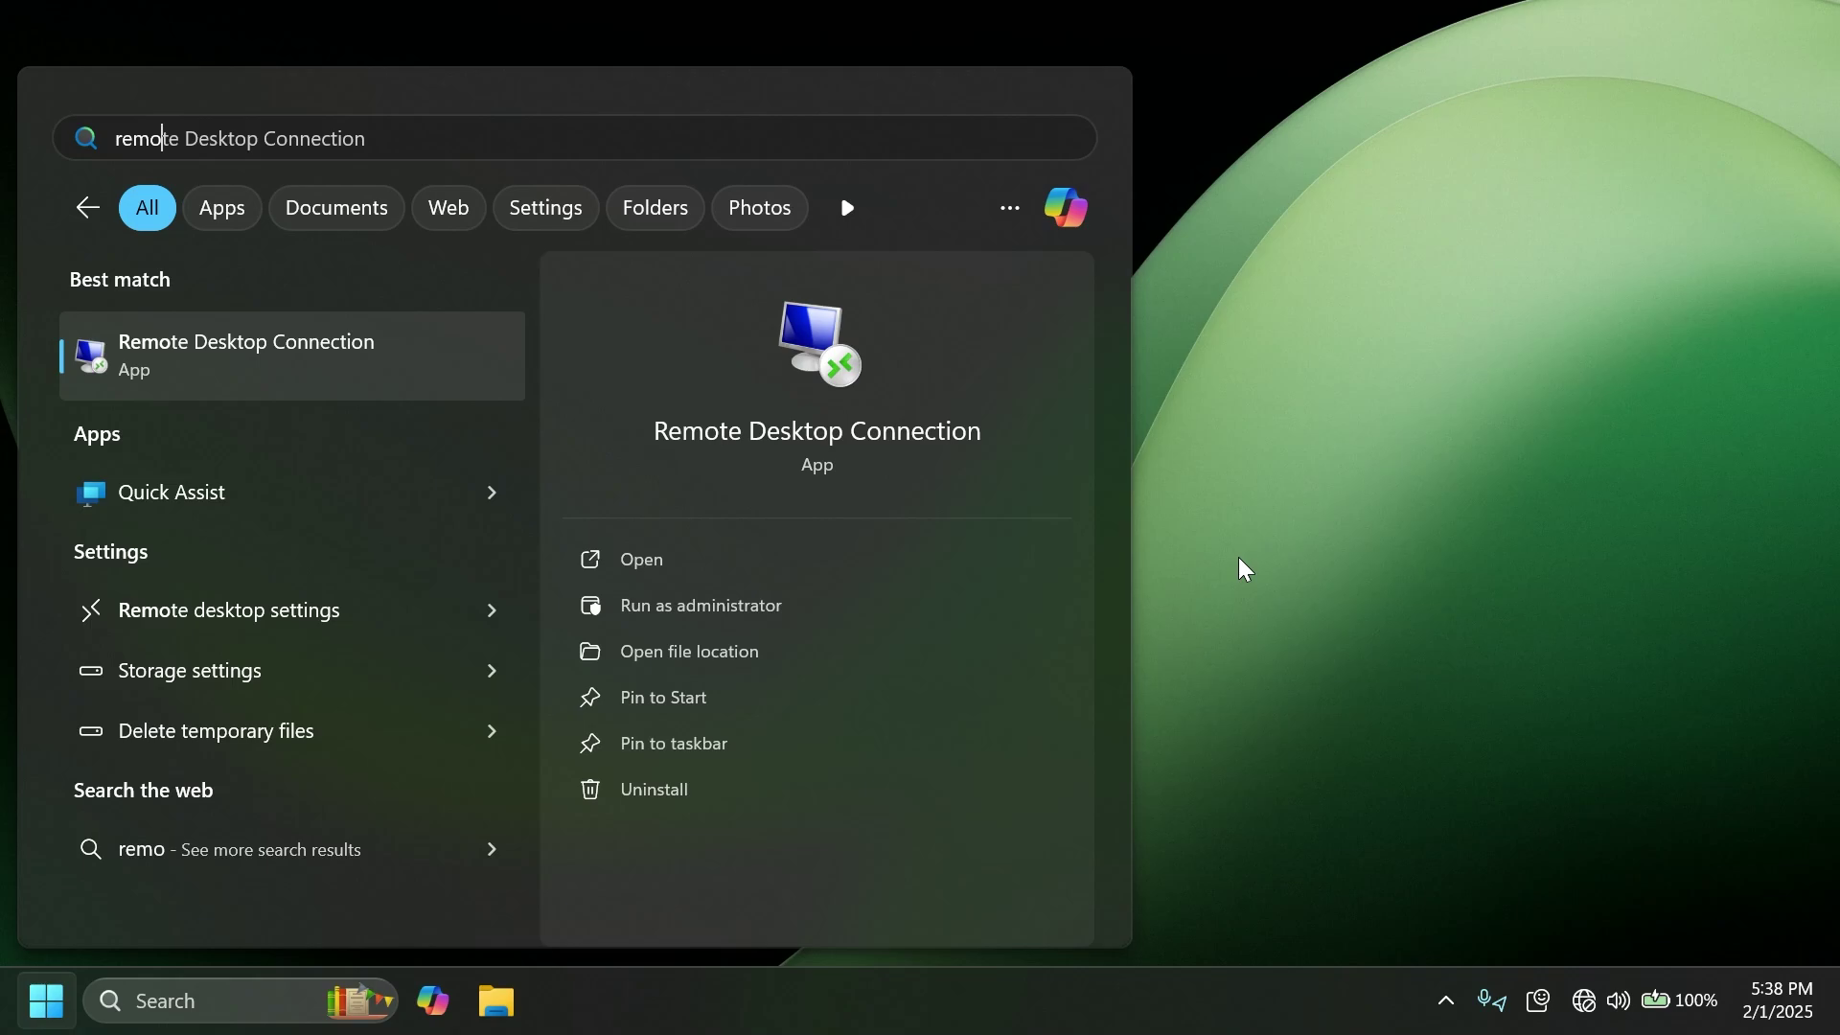
pyautogui.press('super+i')
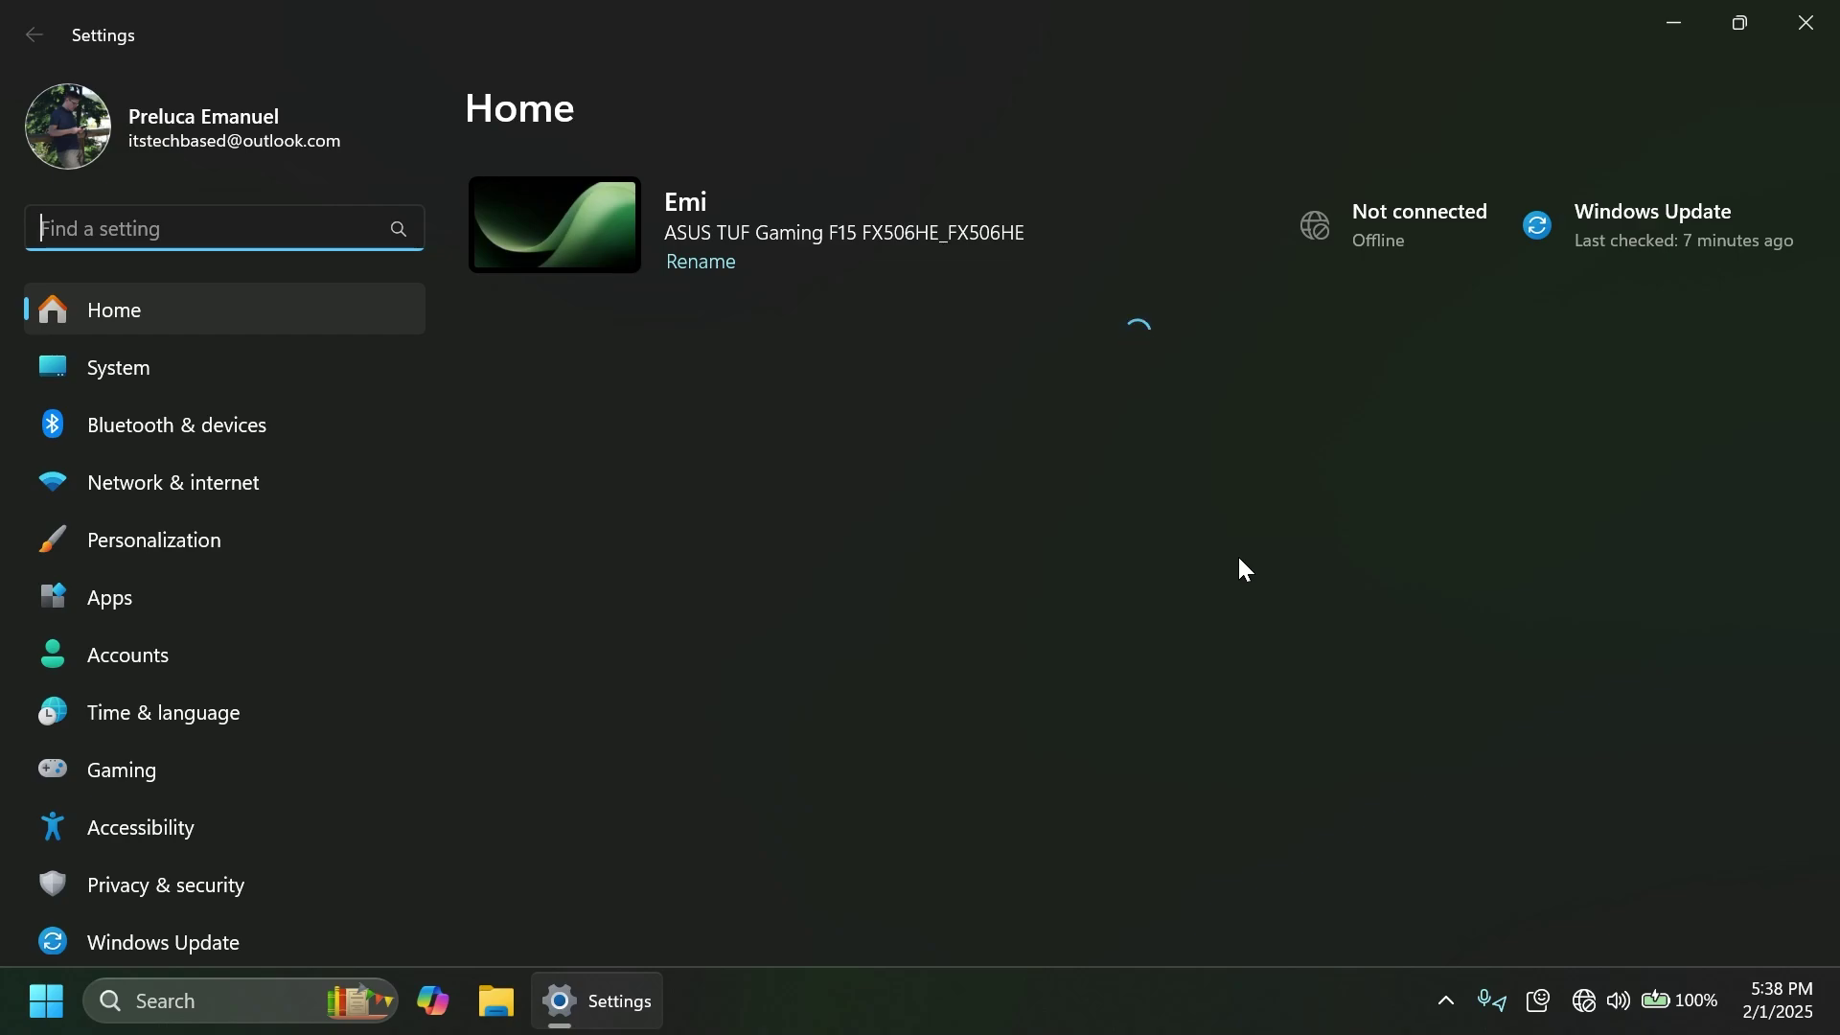
# Step: Close the Settings window with Alt+F4
pyautogui.hotkey('alt', 'F4')
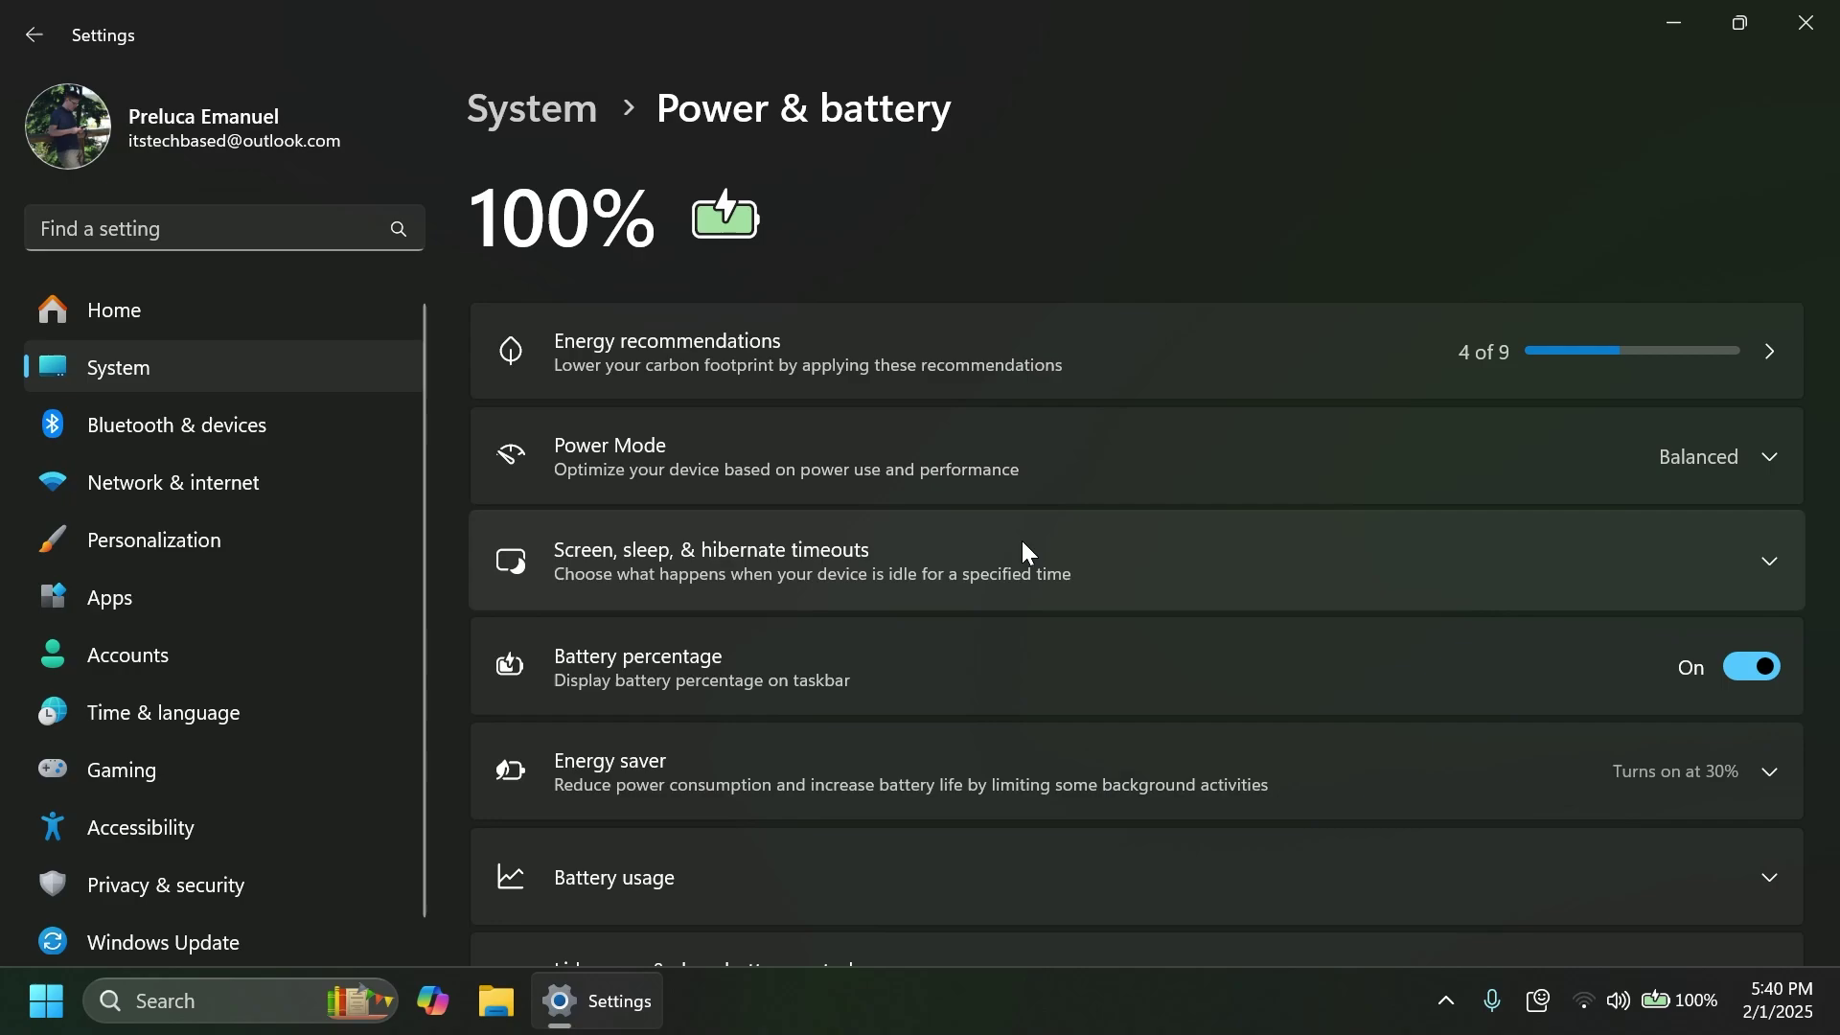
# Step: Go back to the Settings Home page and close Settings
pyautogui.hotkey('alt', 'Left')
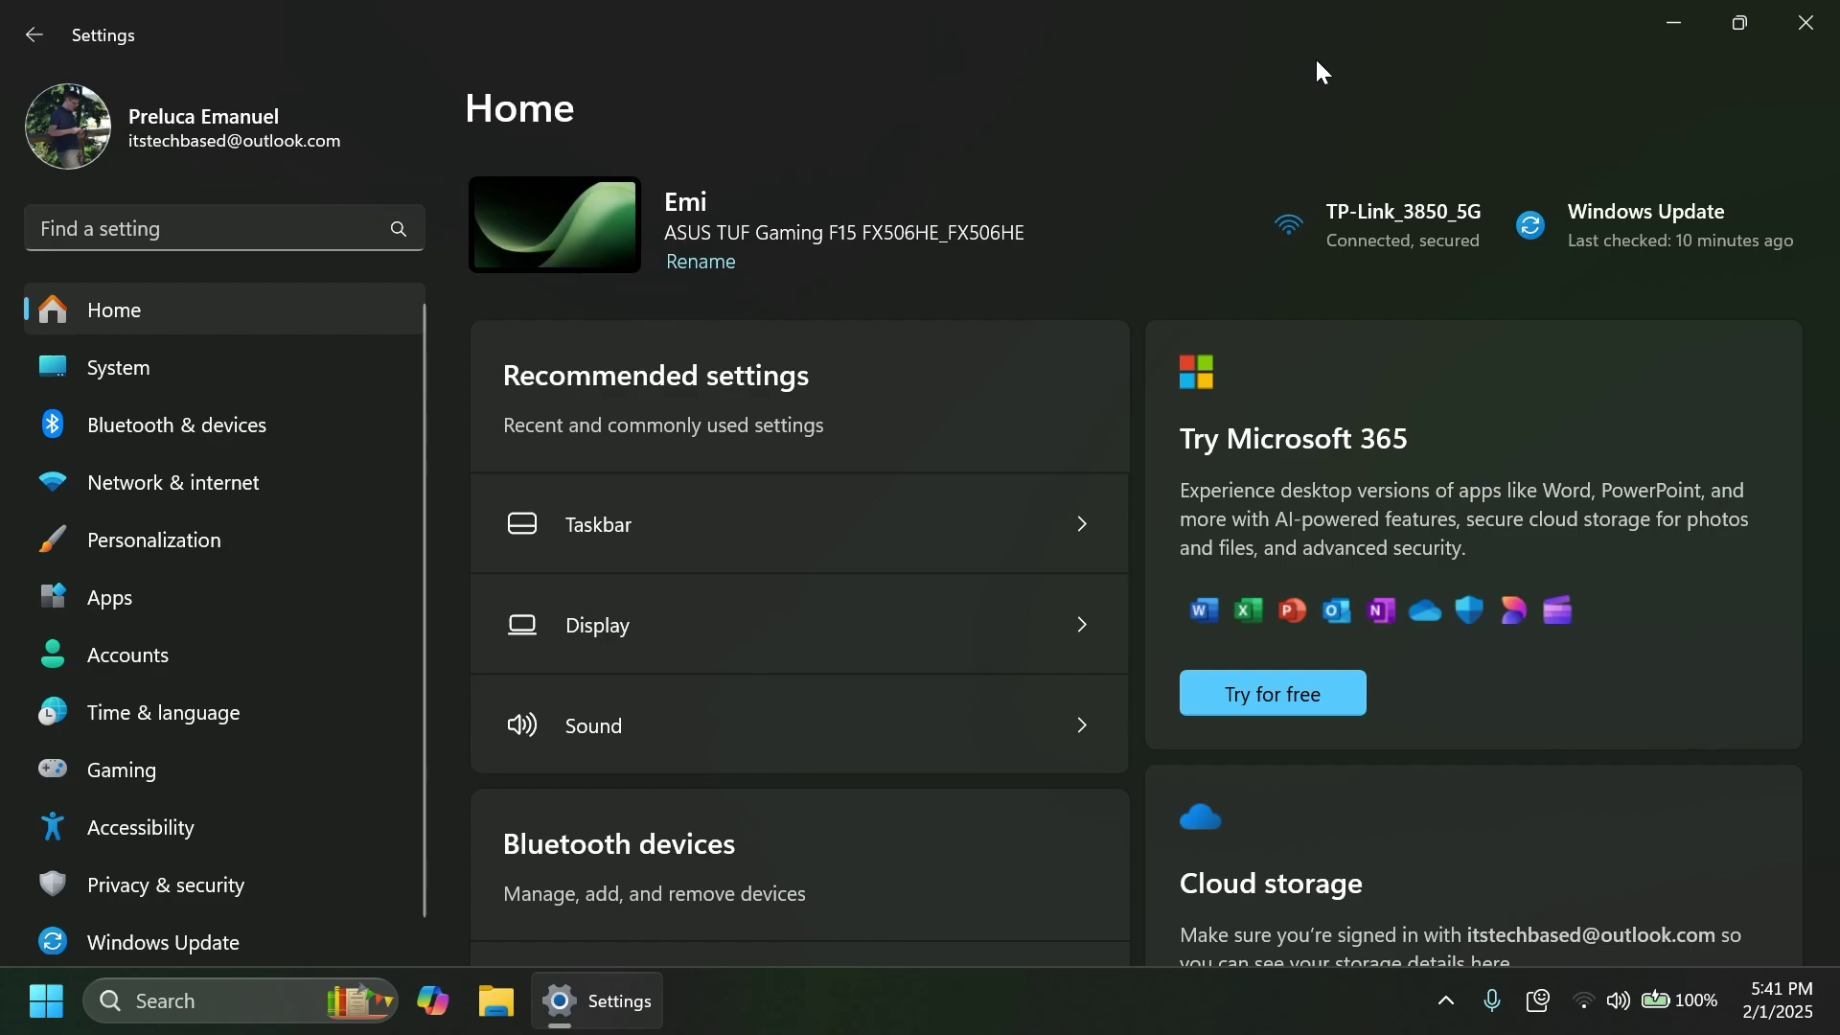
pyautogui.click(1805, 21)
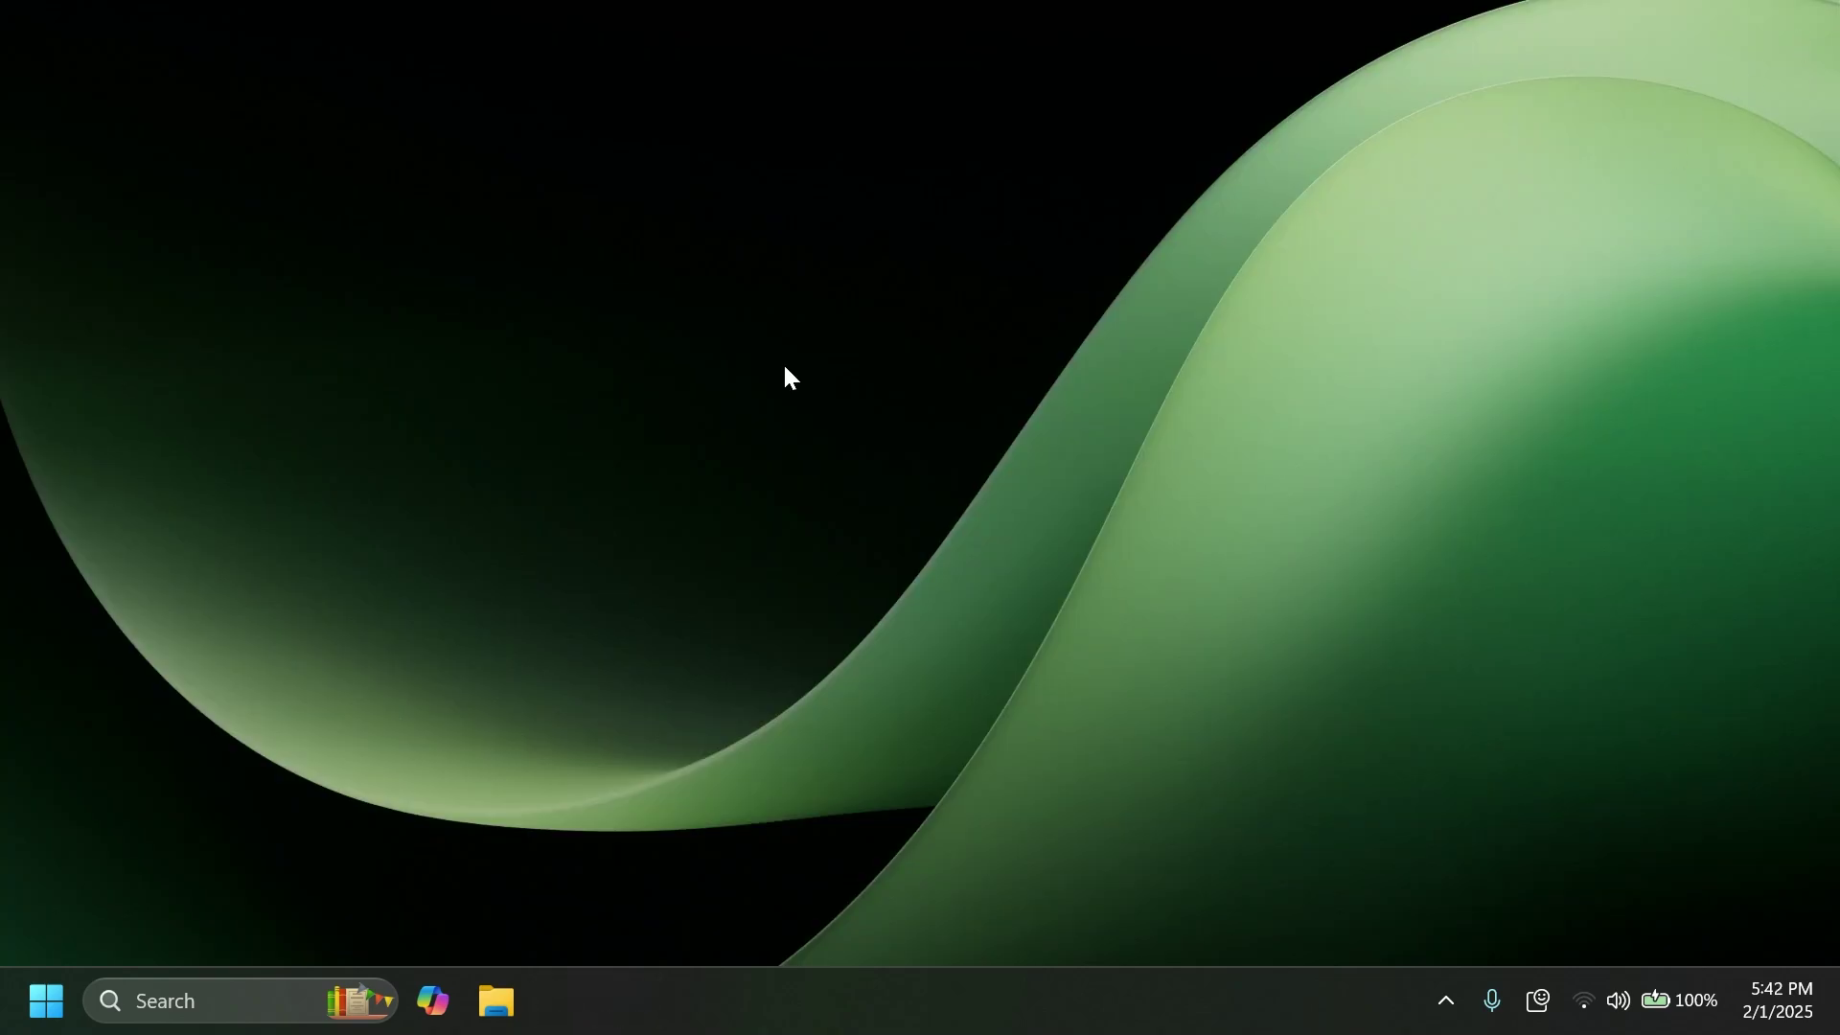